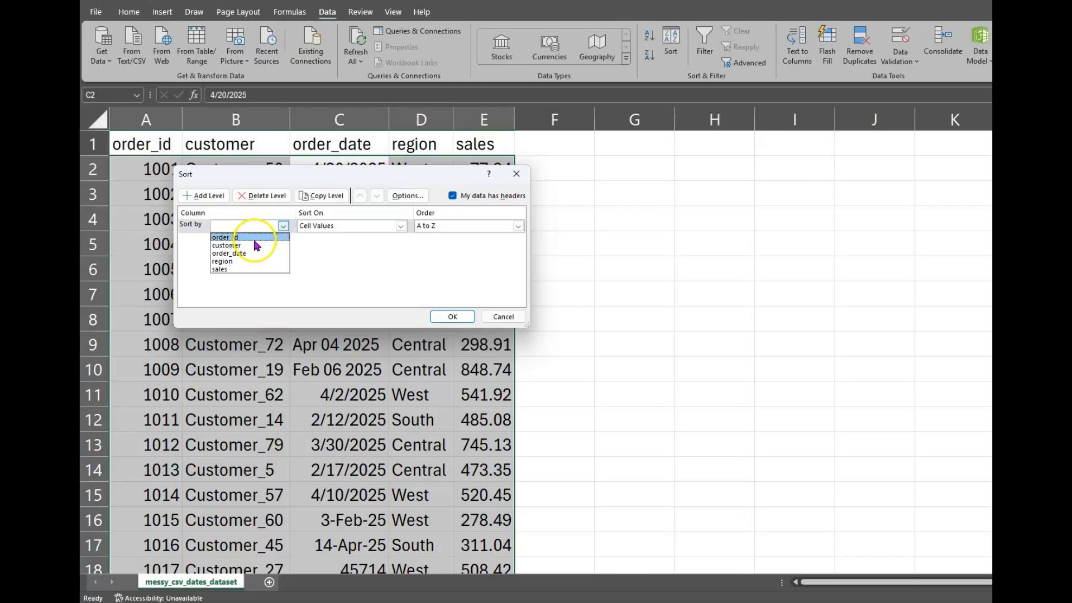
Sort the rows by order_date from oldest to newest and inspect an inconsistent date value
click(249, 254)
click(438, 318)
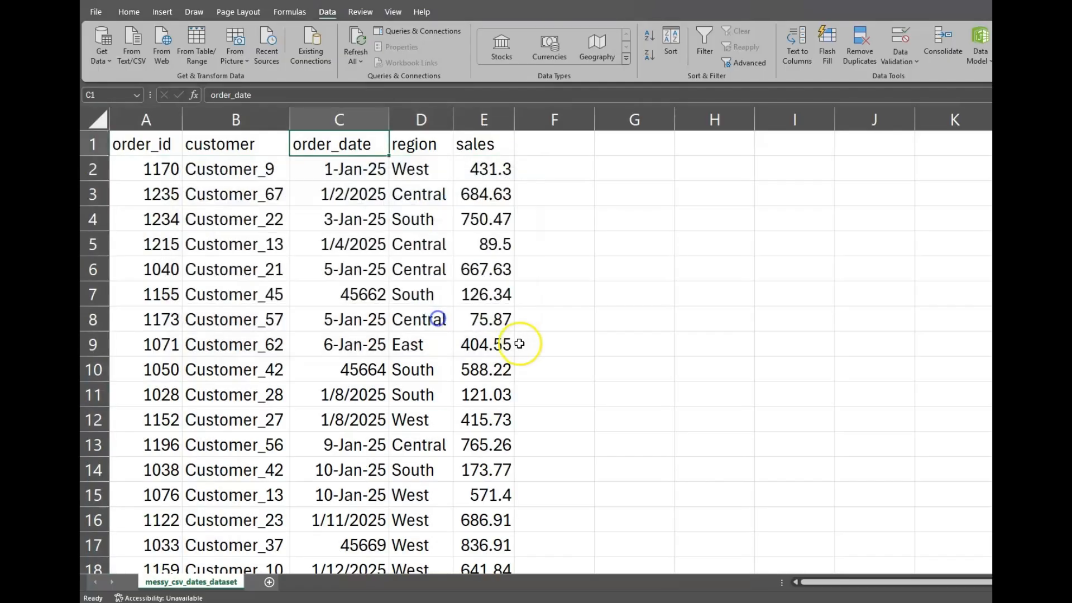
click(359, 243)
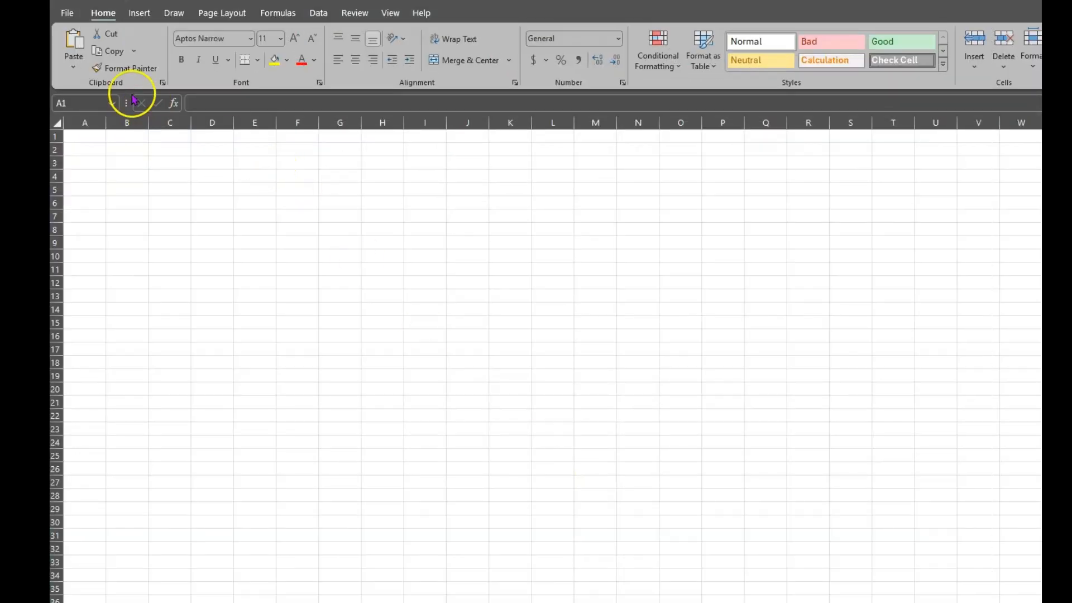
Choose From Text/CSV under Data > Get Data > From File
click(320, 19)
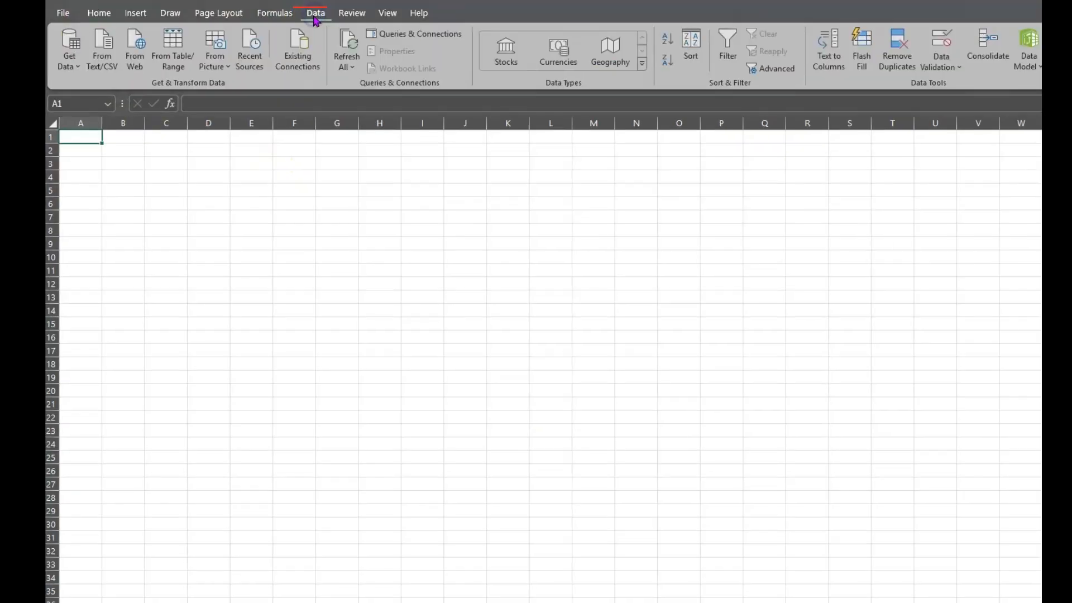
click(73, 66)
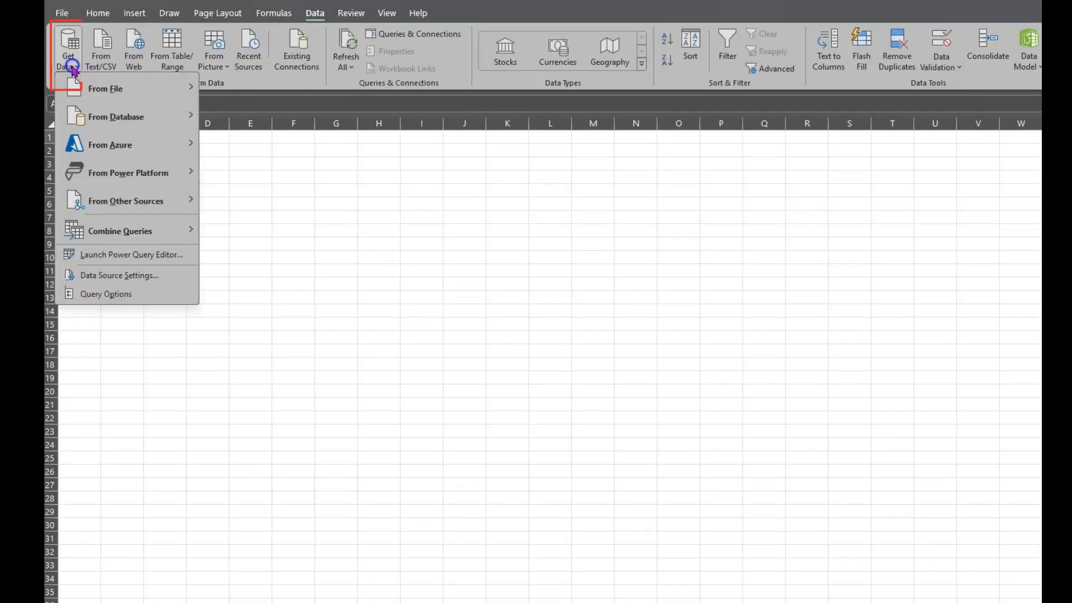
mouse_move(83, 92)
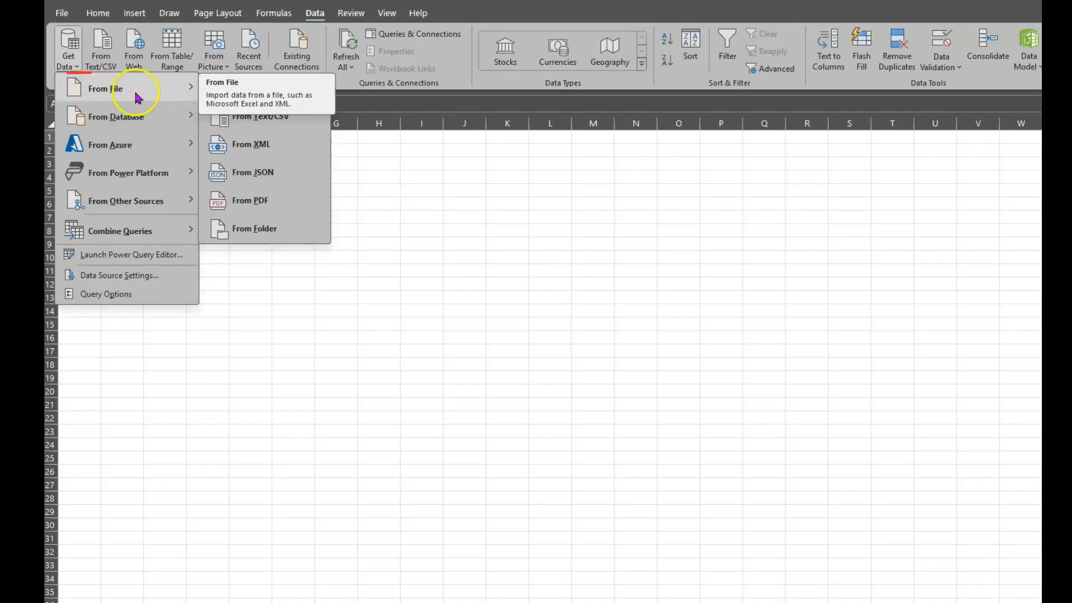
click(285, 125)
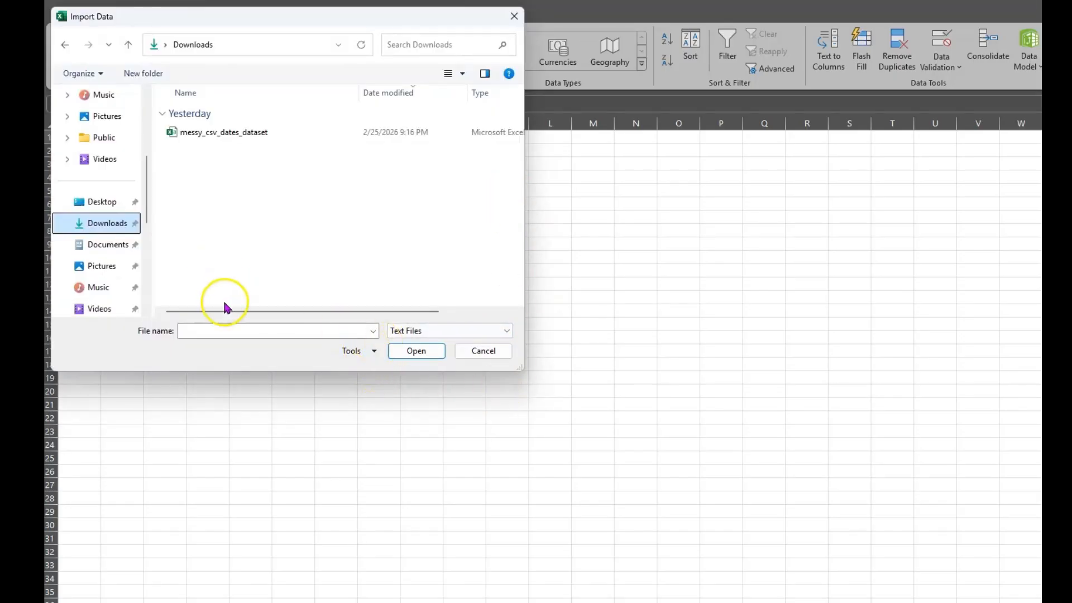
Import messy_csv_dates_dataset.csv from Downloads and send it to the Power Query Editor
click(287, 134)
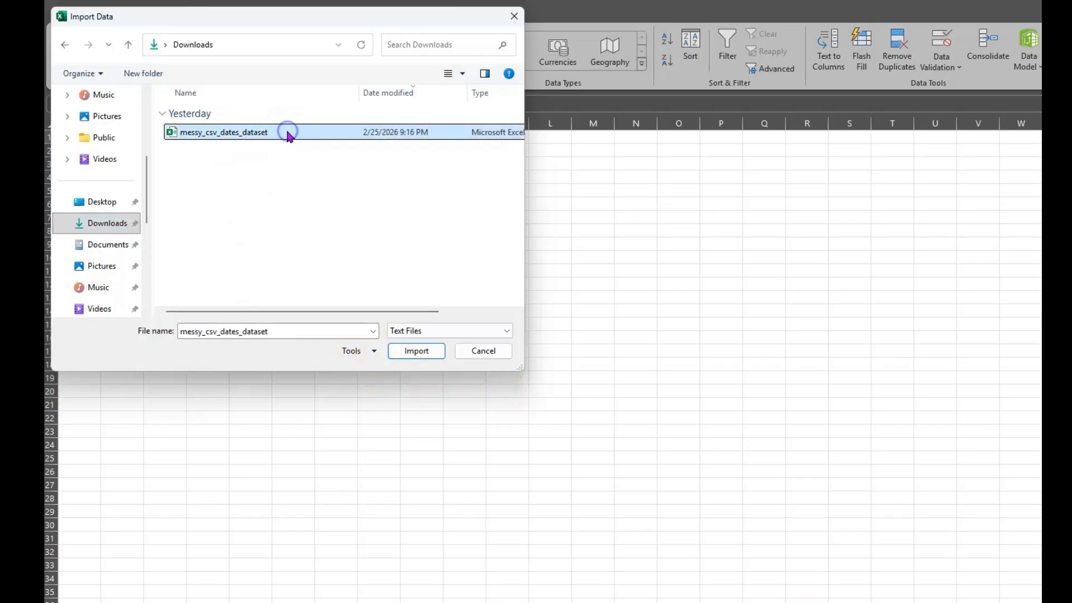
click(435, 352)
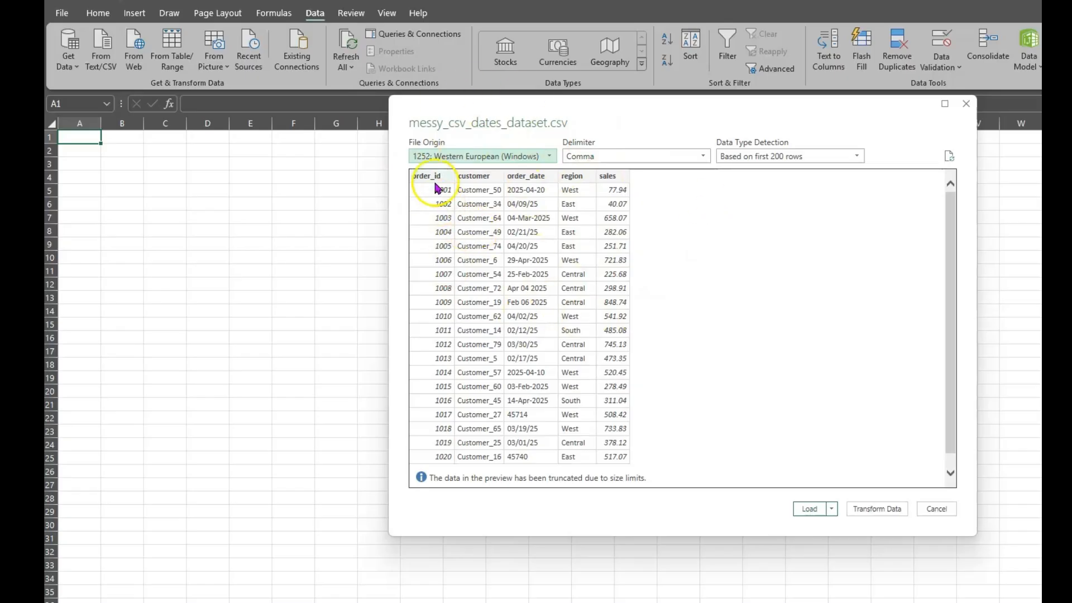
click(879, 508)
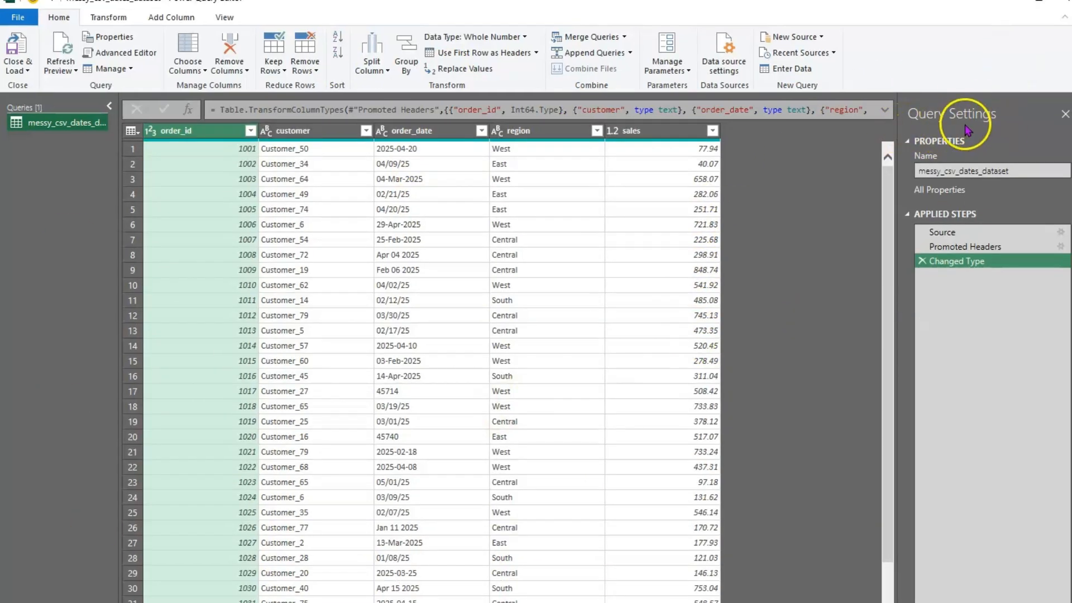
Review the messy_csv_dates_dataset query name in Query Settings, leaving it unchanged
double_click(930, 170)
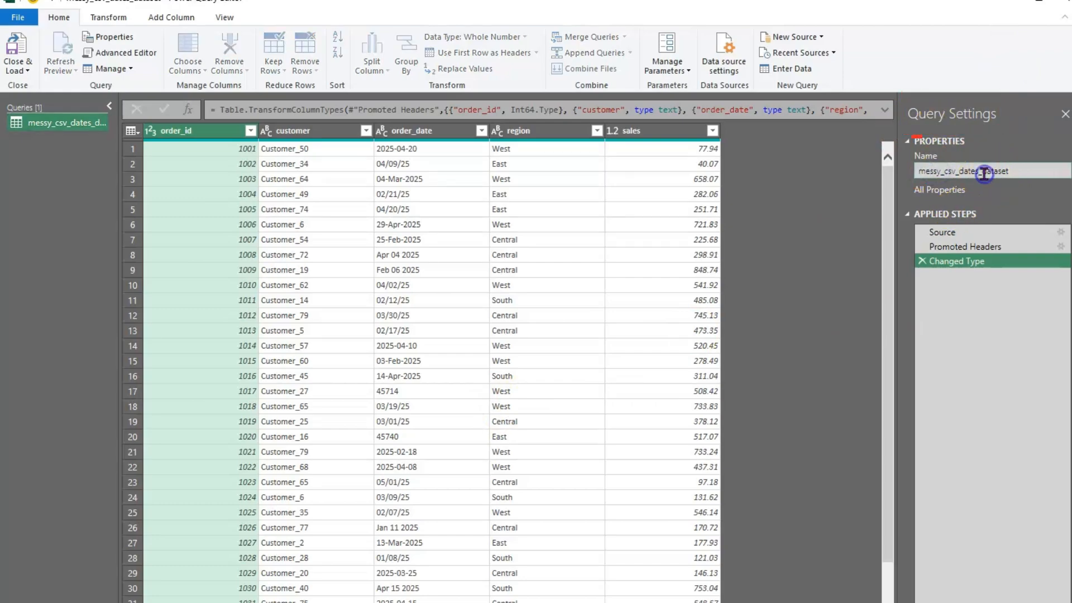
drag(1016, 171, 856, 173)
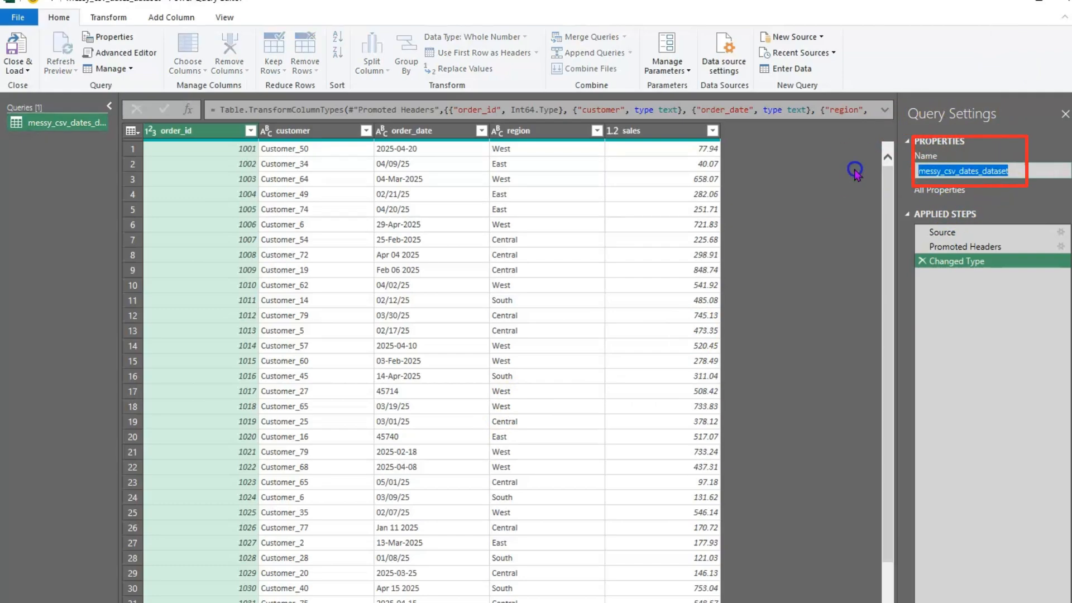
click(1005, 206)
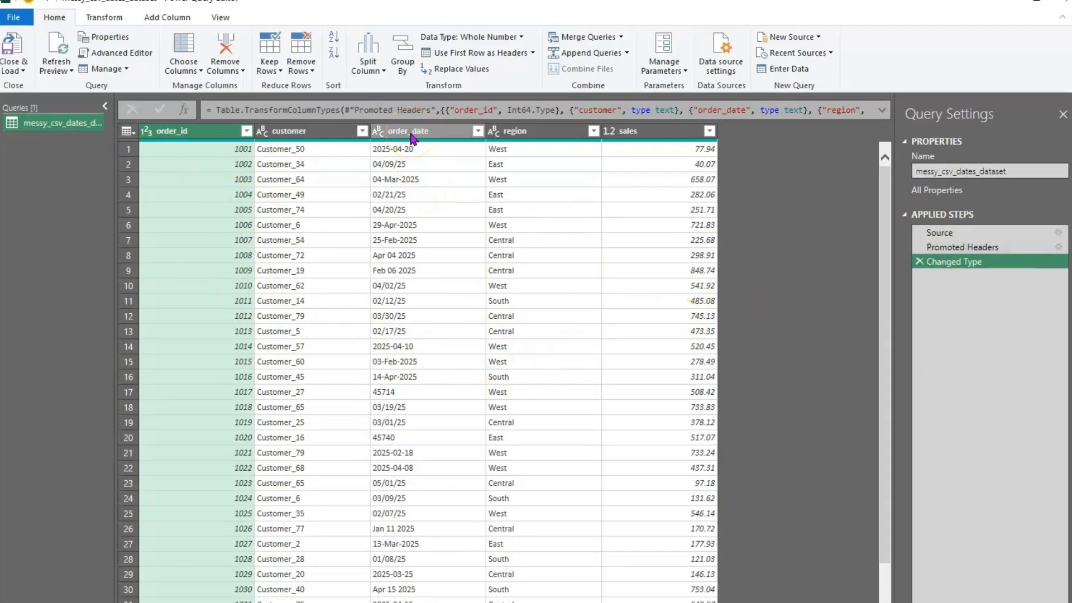
click(412, 132)
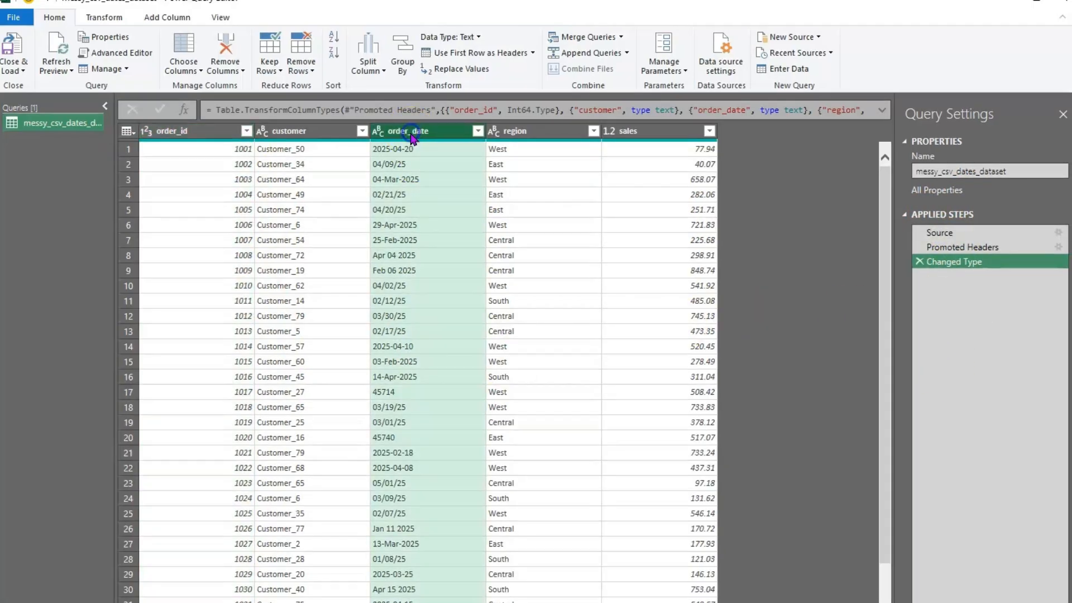
click(377, 134)
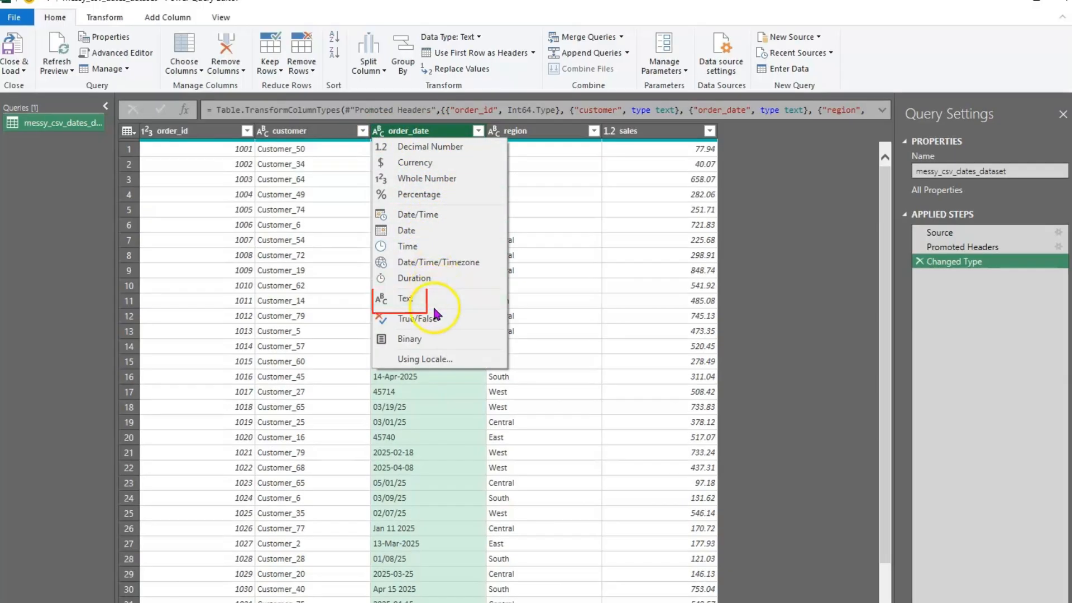
click(555, 230)
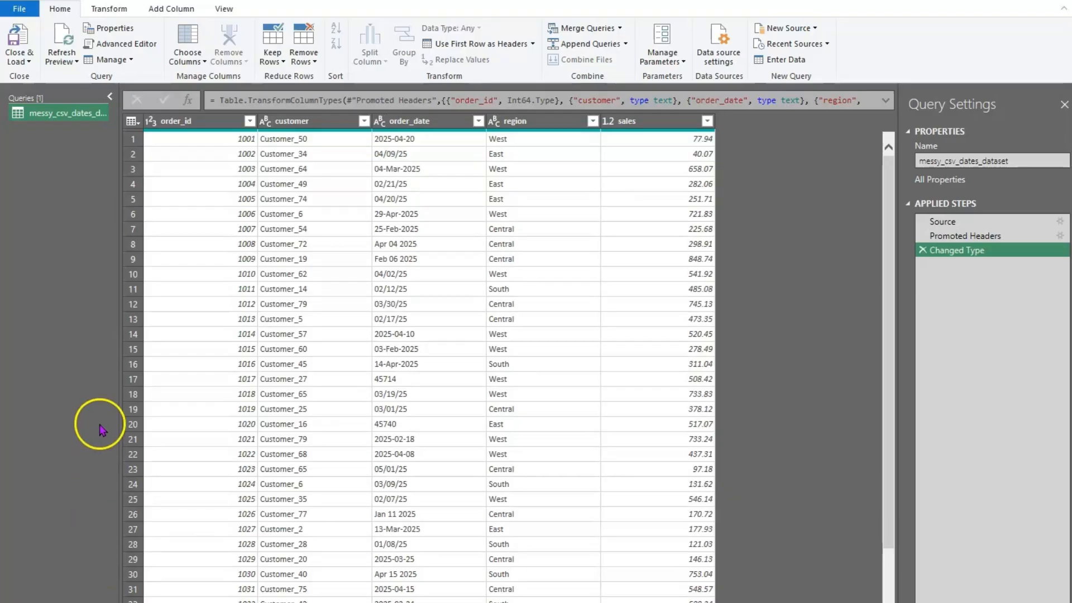
click(408, 122)
click(408, 123)
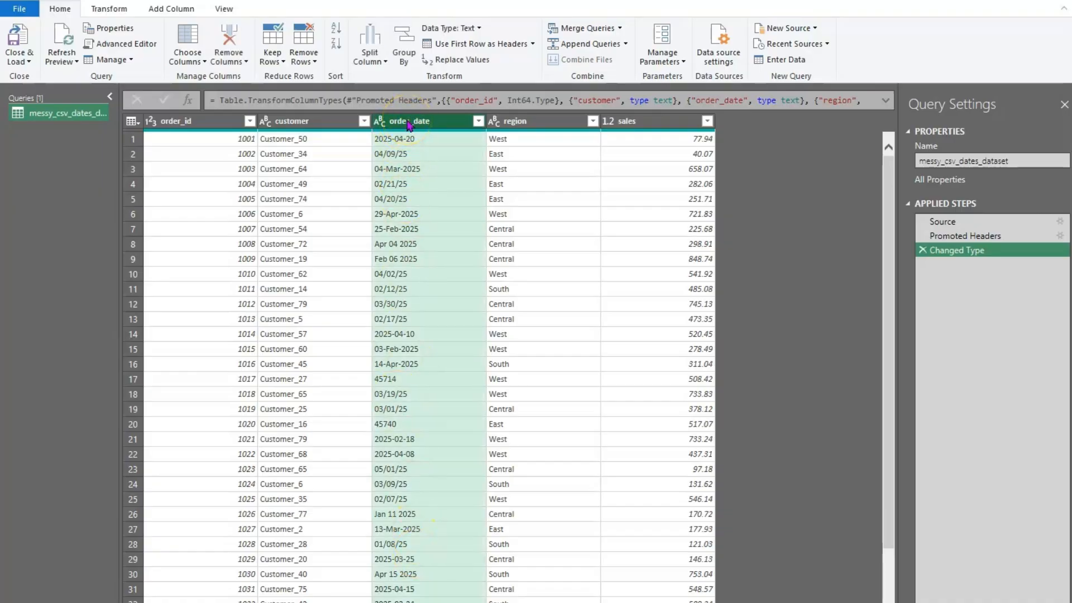
right_click(409, 123)
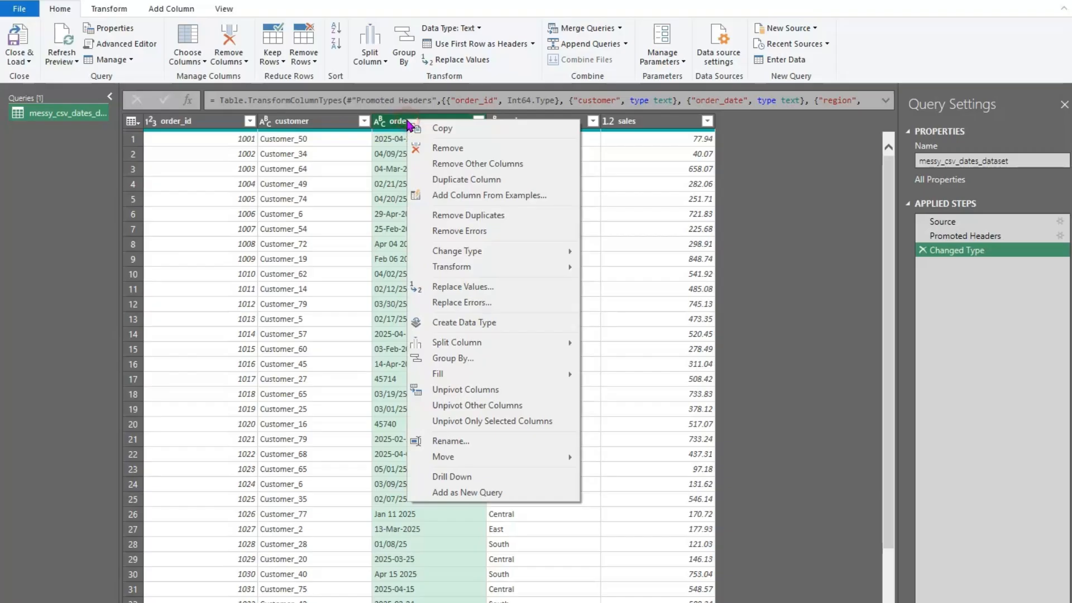
Duplicate order_date and rename the copy to Custom Column
click(499, 179)
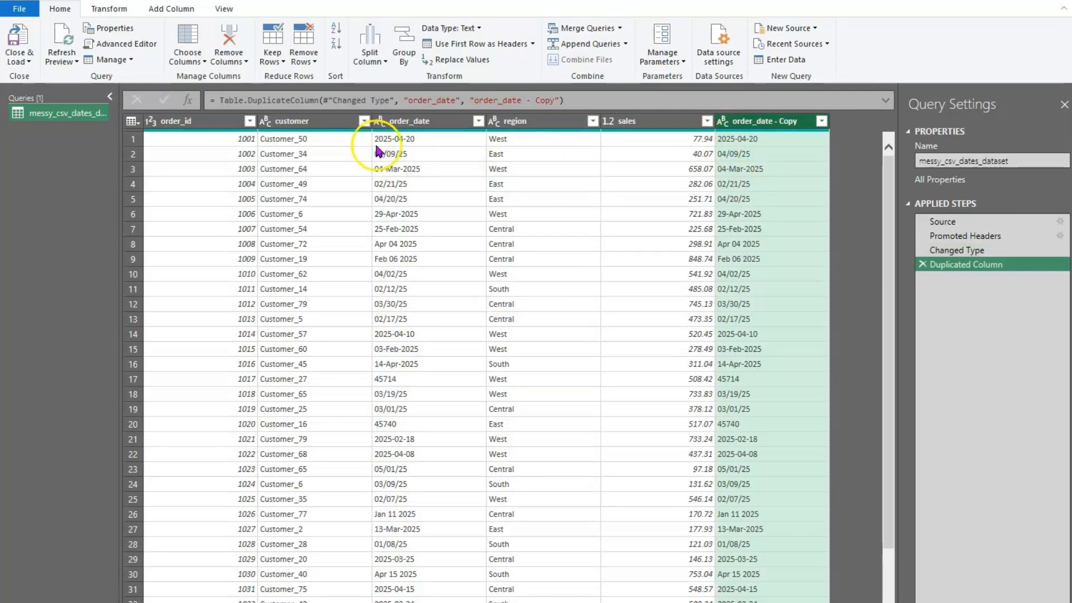
double_click(765, 123)
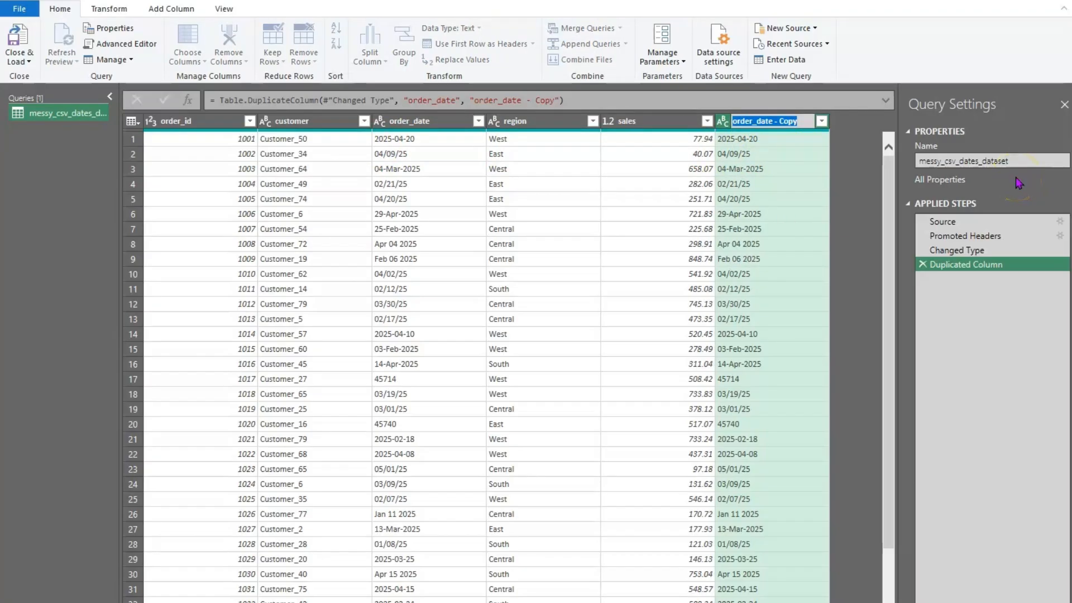
text(Custom Column)
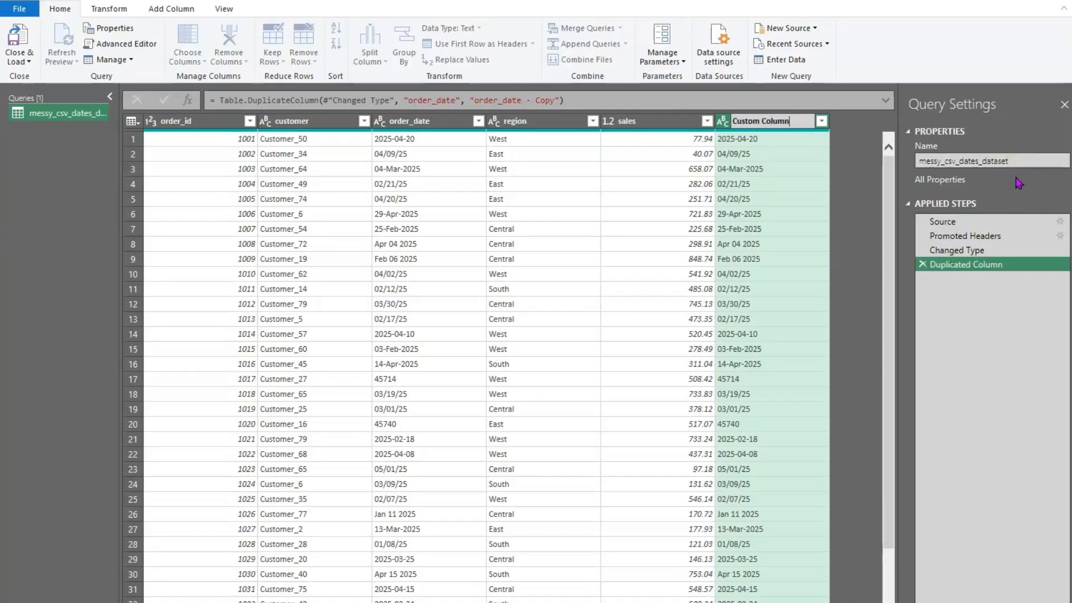
key(Return)
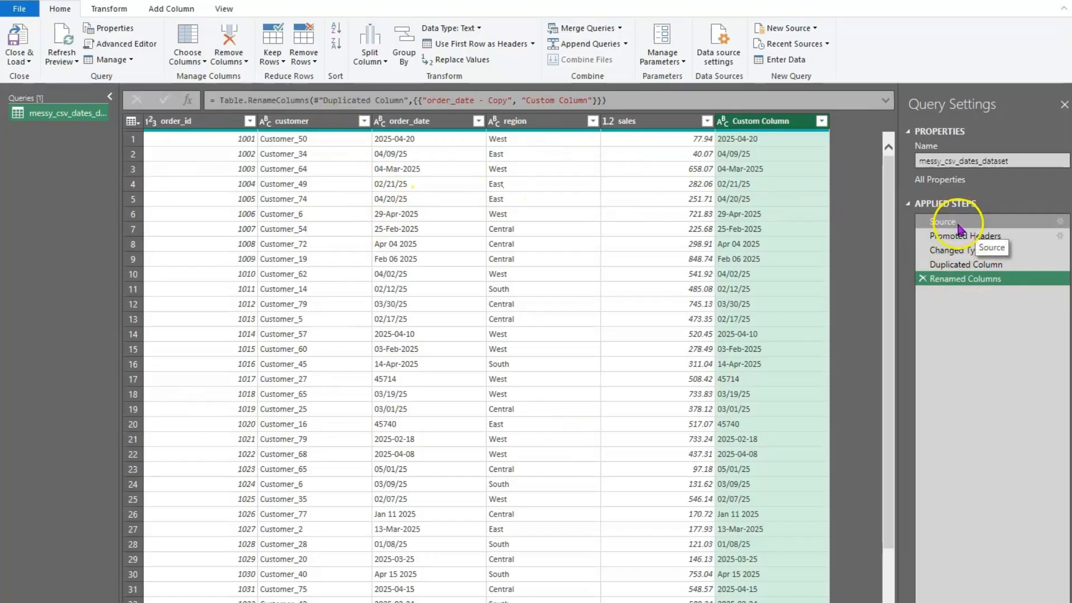
click(954, 282)
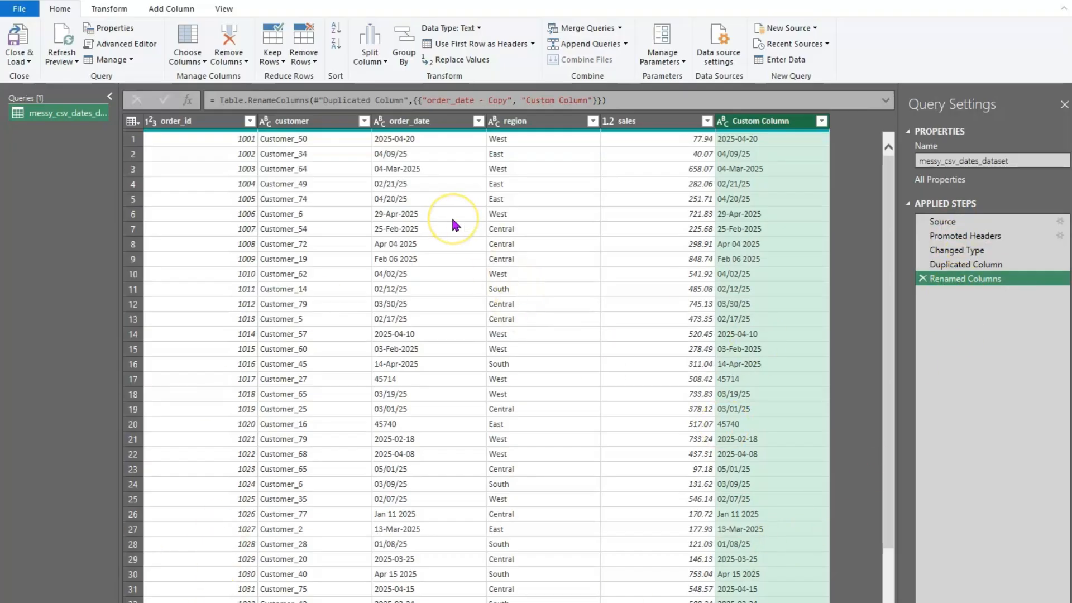
Choose Using Locale from order_date's data type menu
click(433, 124)
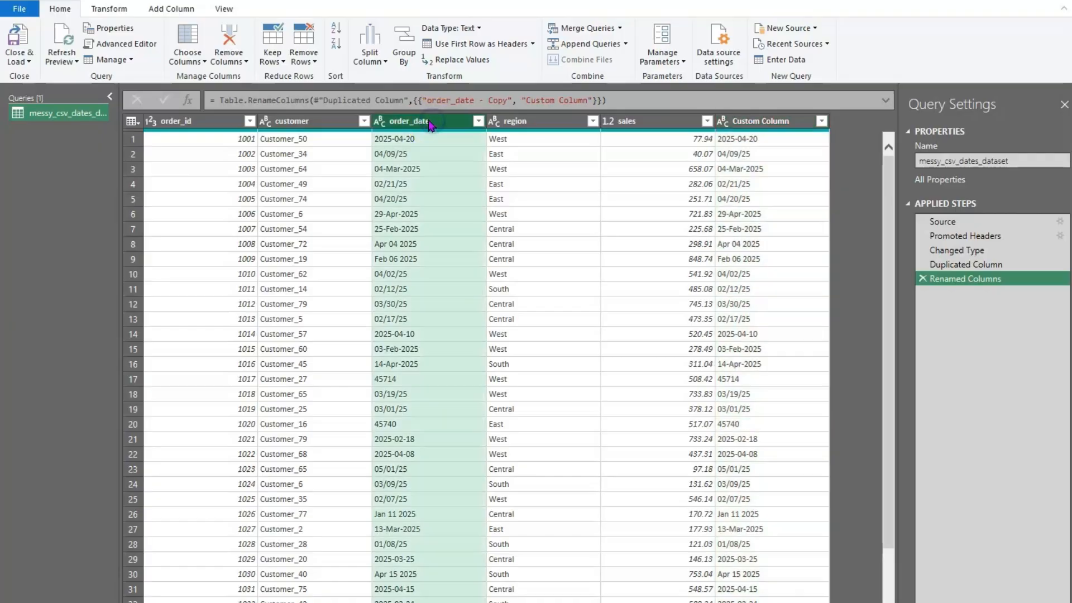
click(380, 122)
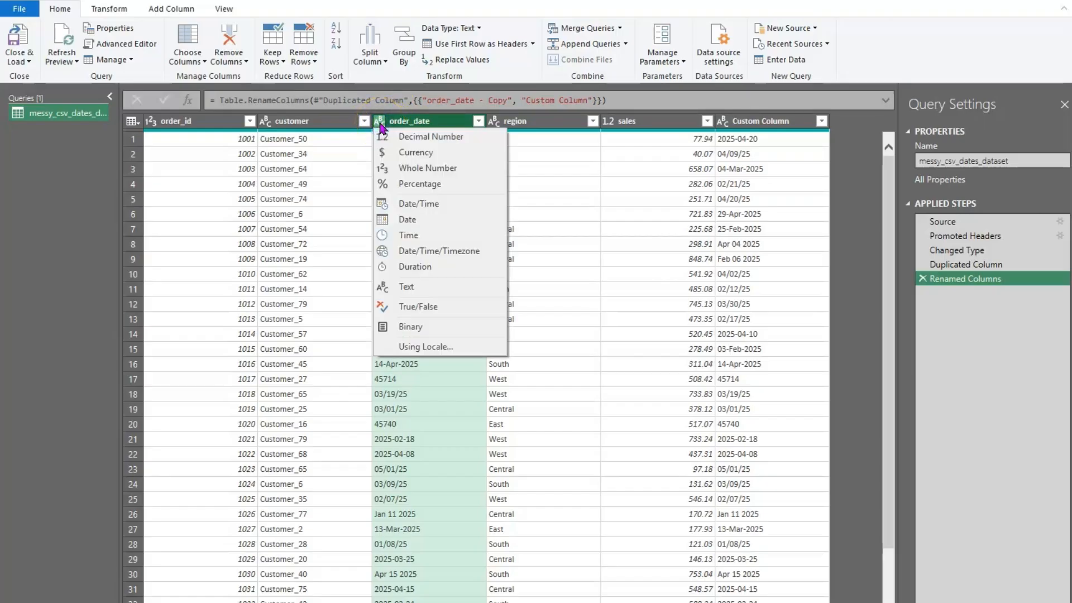
click(419, 347)
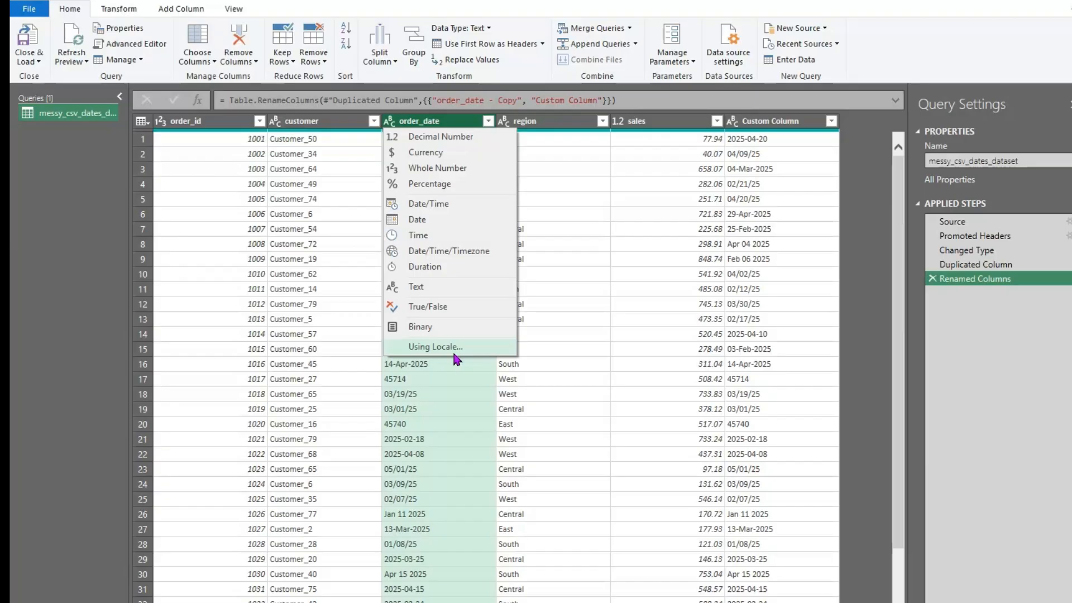
click(449, 347)
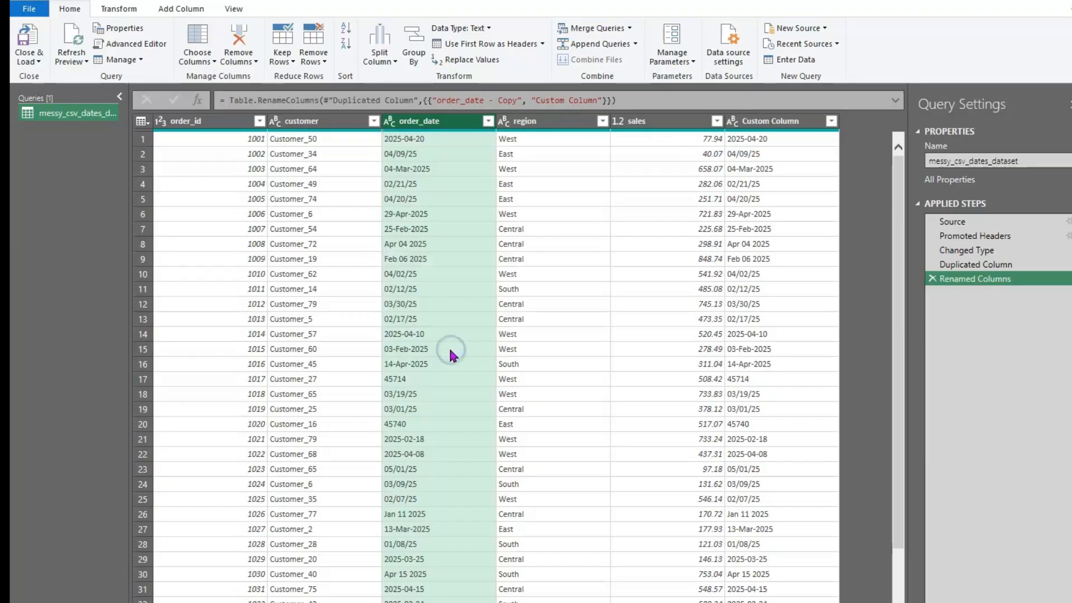
Change order_date to the Date type using the English (United States) locale
drag(706, 272, 508, 325)
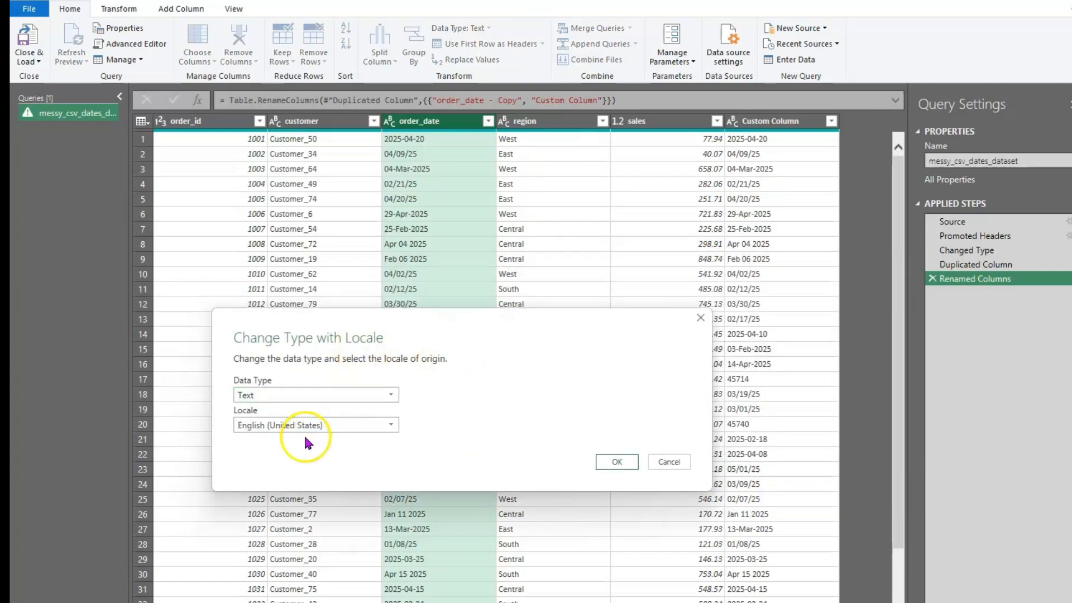
click(260, 394)
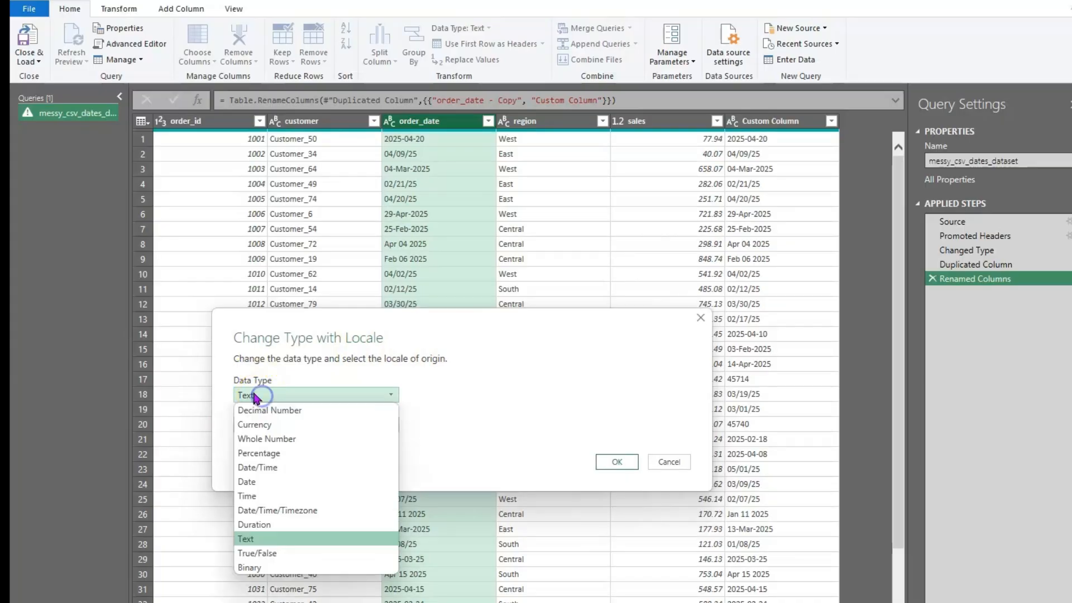
click(265, 483)
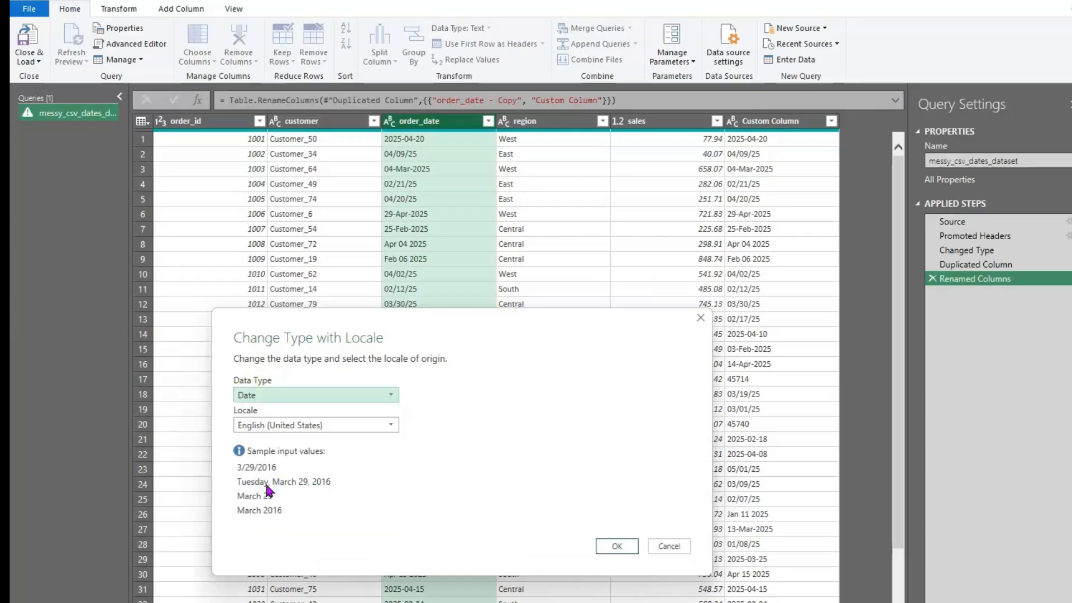
click(391, 427)
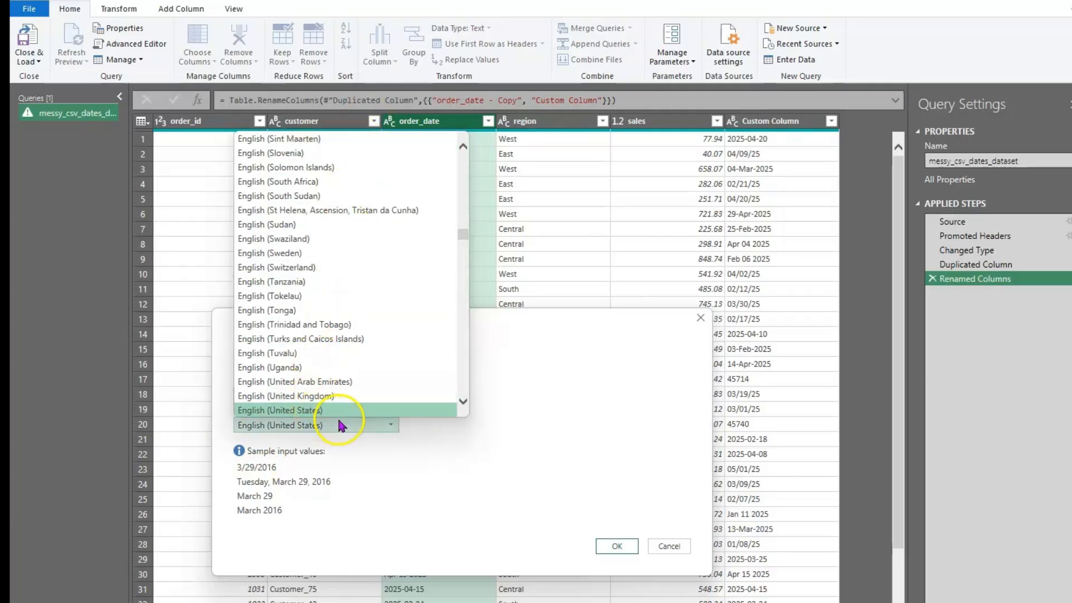
click(364, 410)
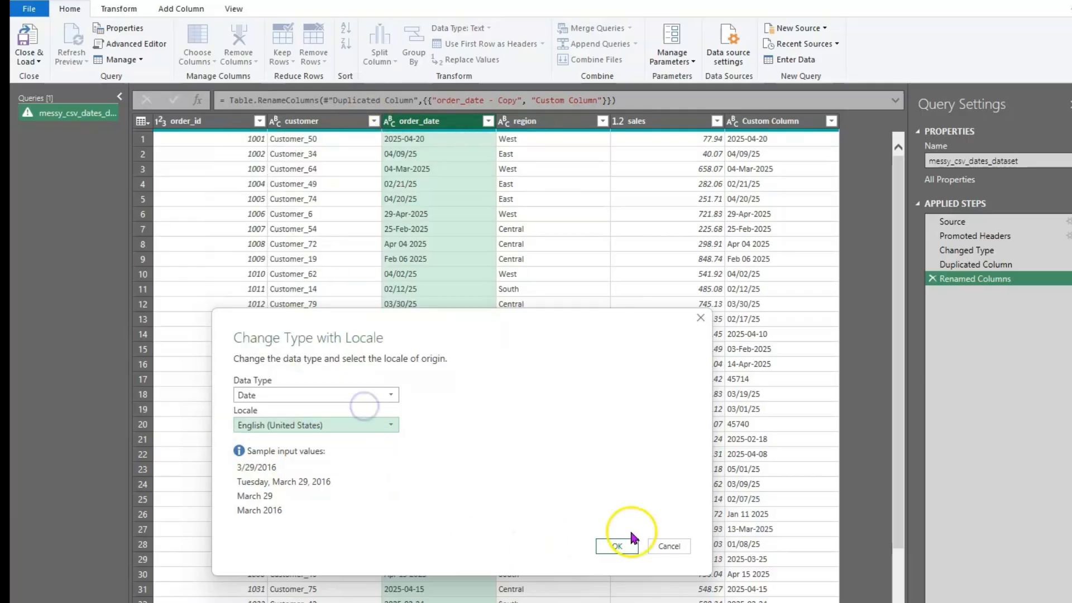
click(616, 546)
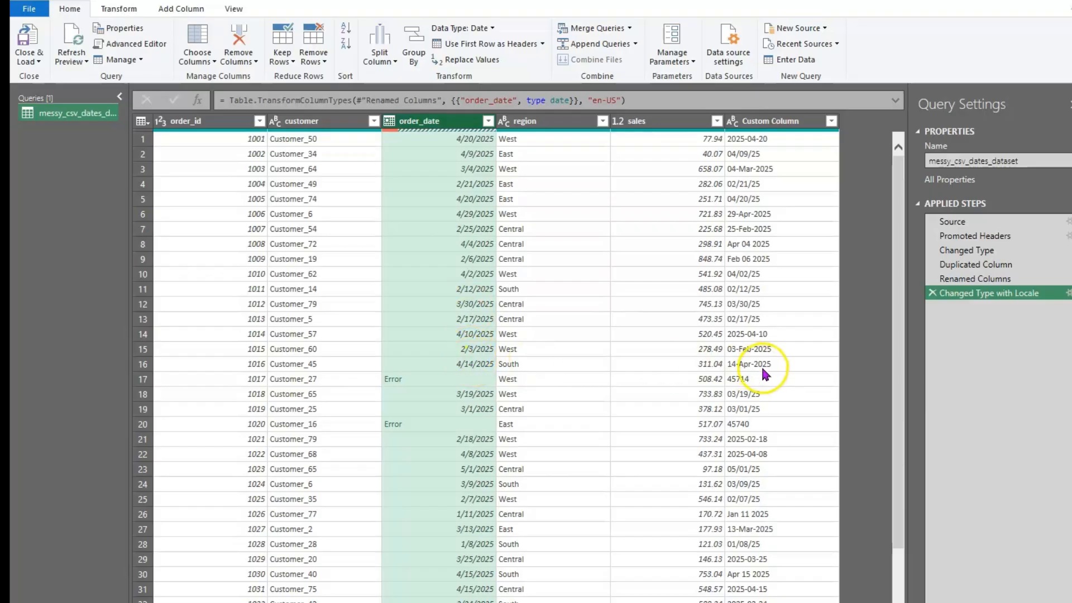
Inspect the Error cells in rows 17 and 20 and their serial values 45714 and 45740
click(756, 378)
click(437, 378)
click(438, 423)
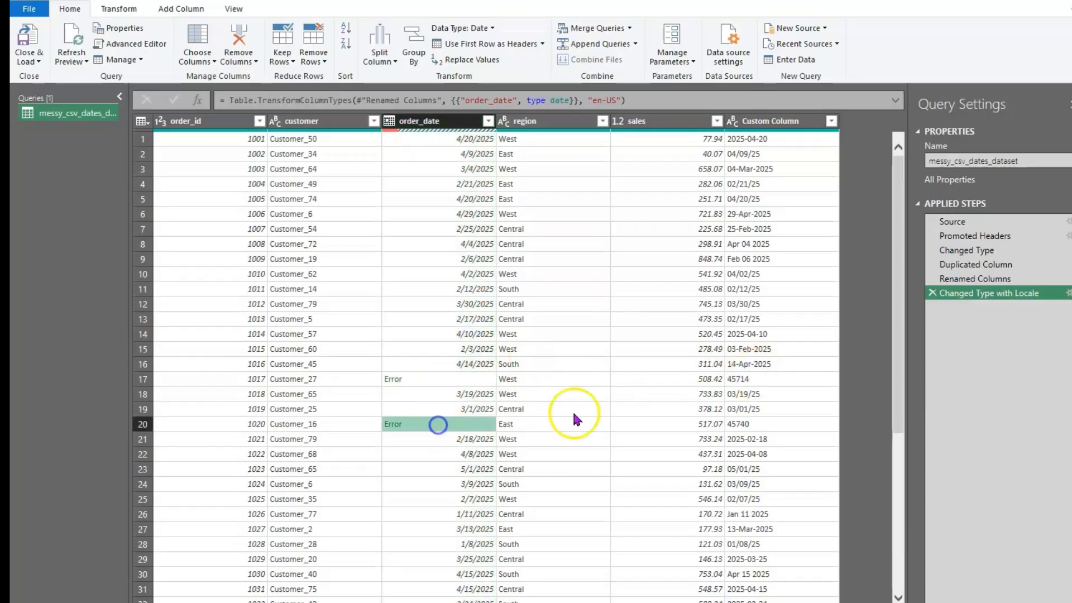
click(746, 424)
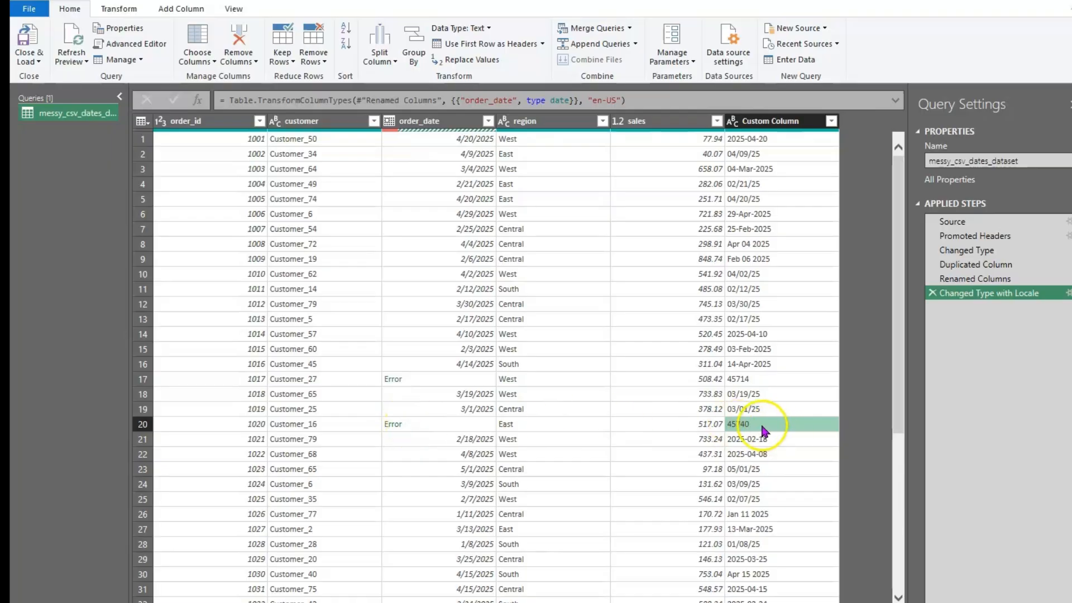
Set Custom Column's data type to Whole Number
click(769, 122)
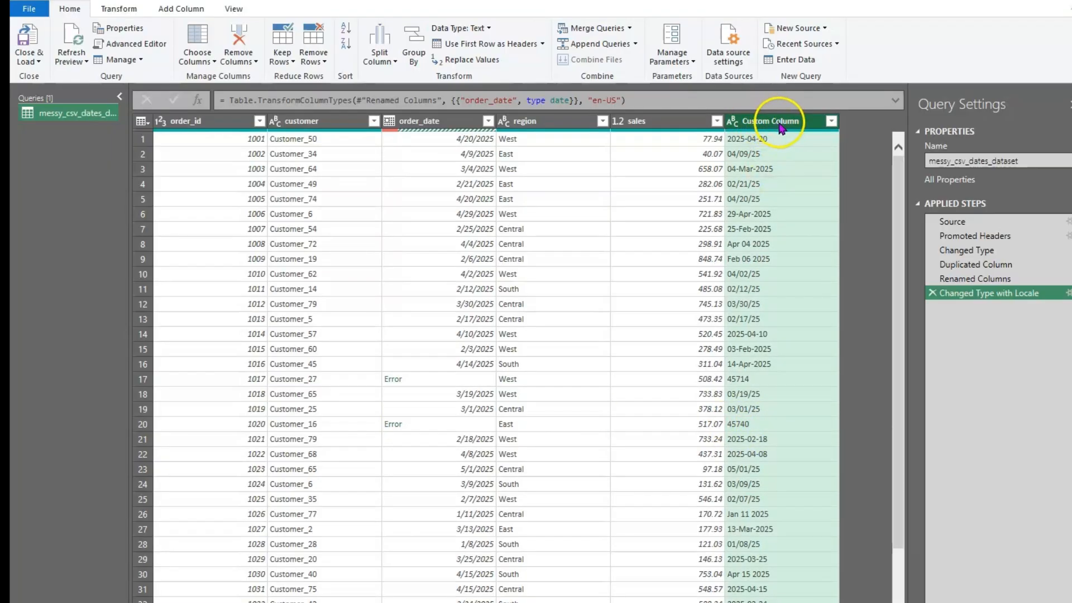
click(732, 122)
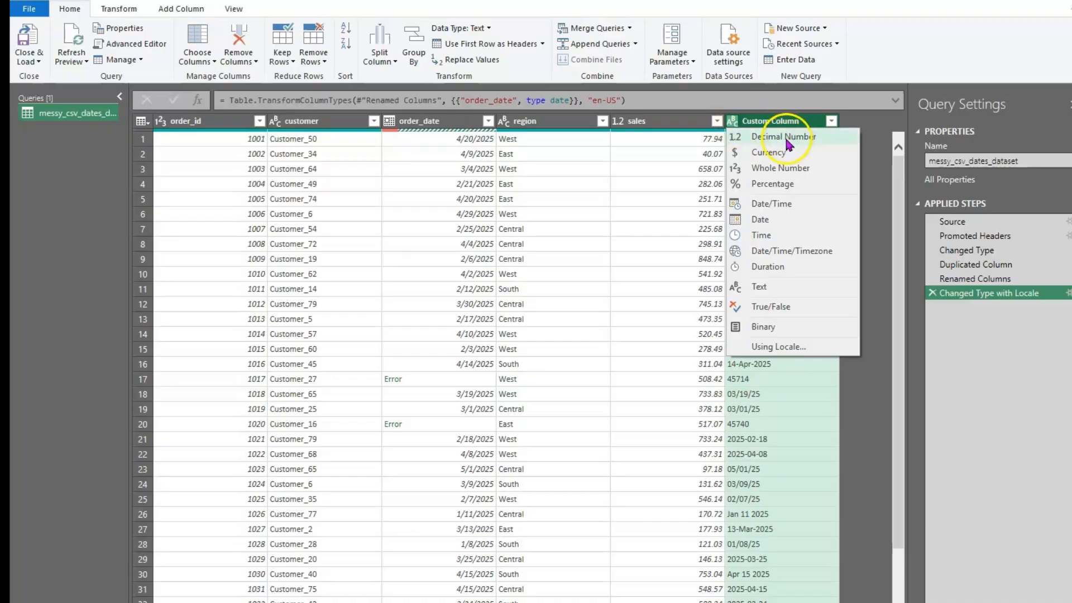
click(802, 177)
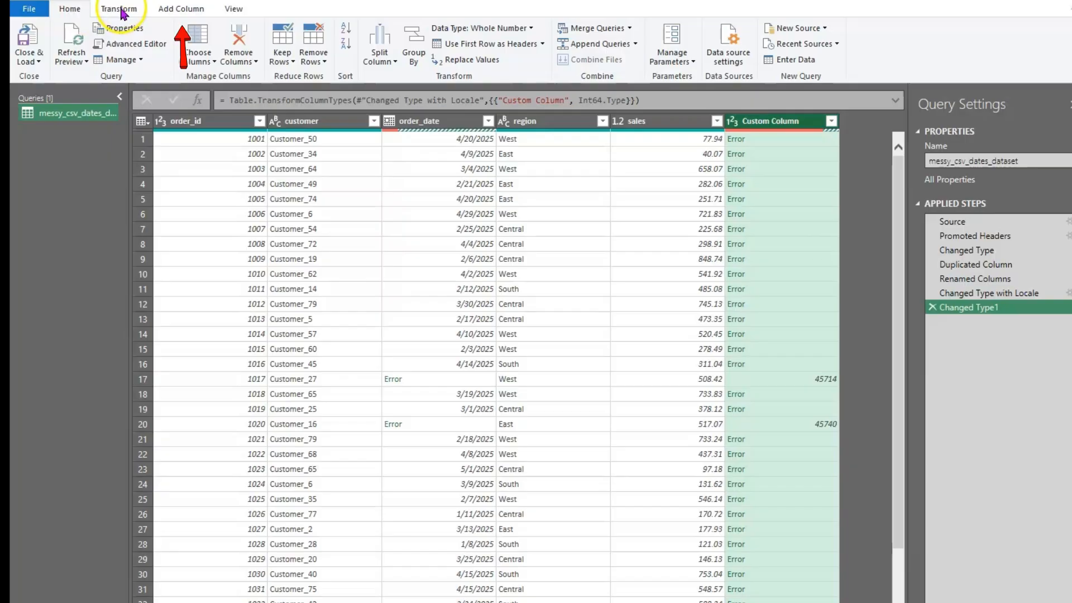
Add a Converted Serial Date column with formula Date.AddDays(#date(1899,12,30), [Custom Column])
click(180, 9)
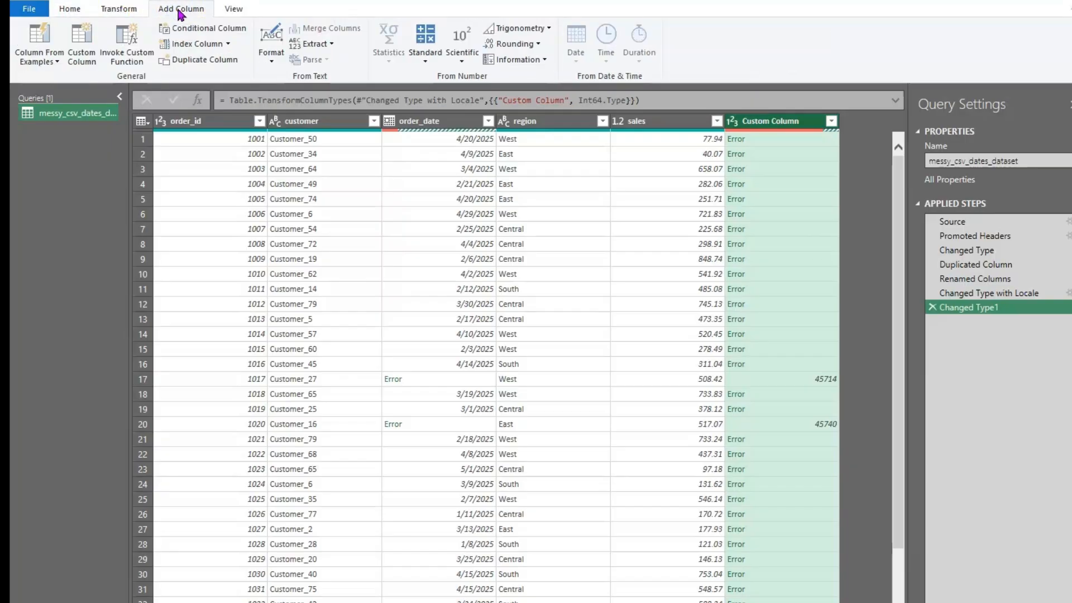
click(83, 47)
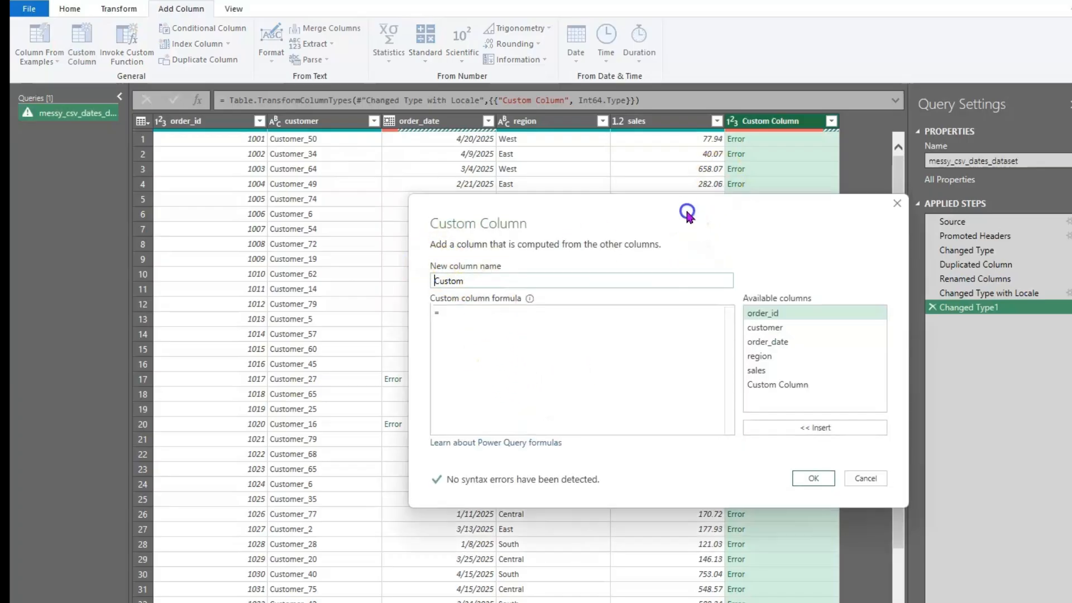
drag(688, 202, 486, 232)
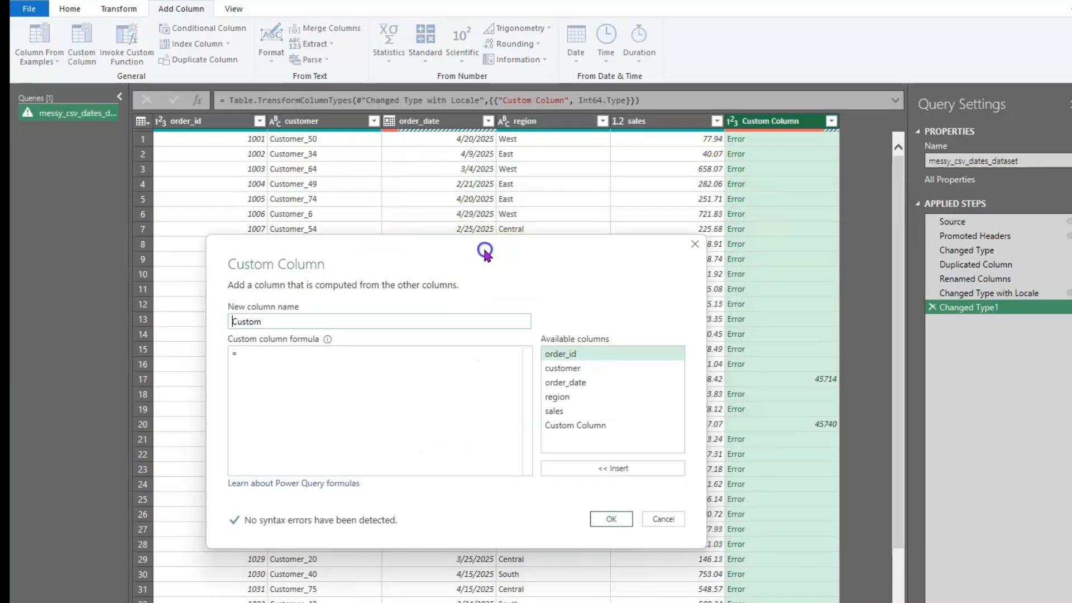
double_click(249, 307)
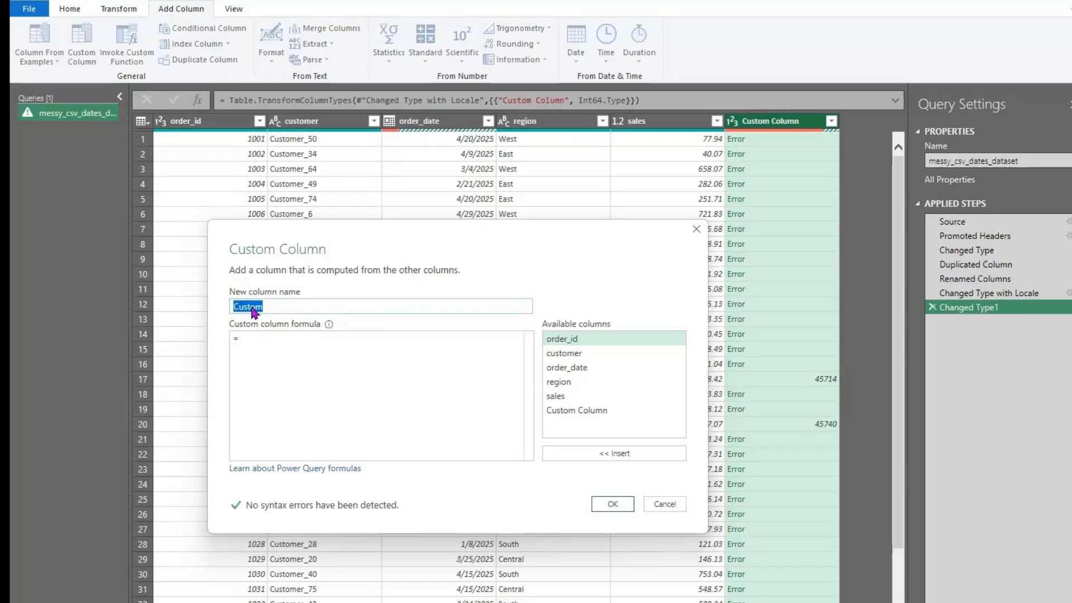
text(Converted Serial Date)
click(251, 347)
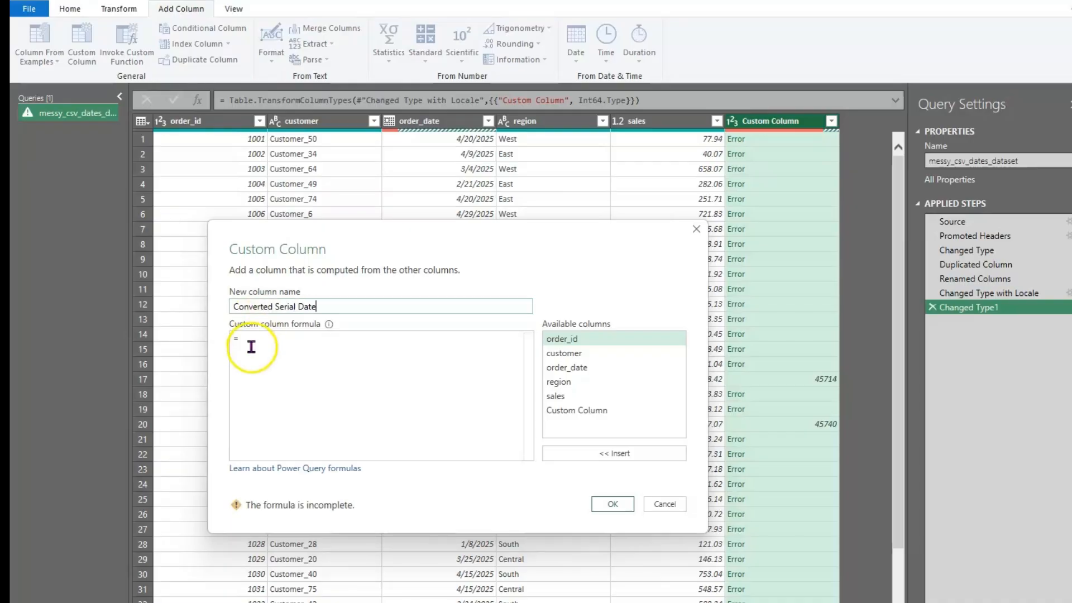
click(258, 344)
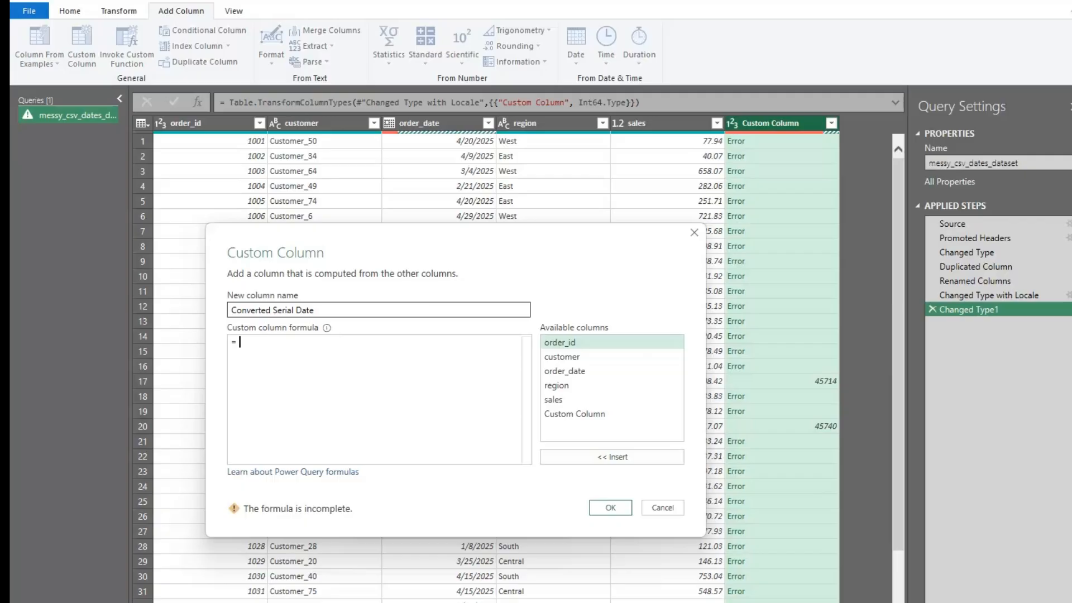
text(Date.AddDays(#date)
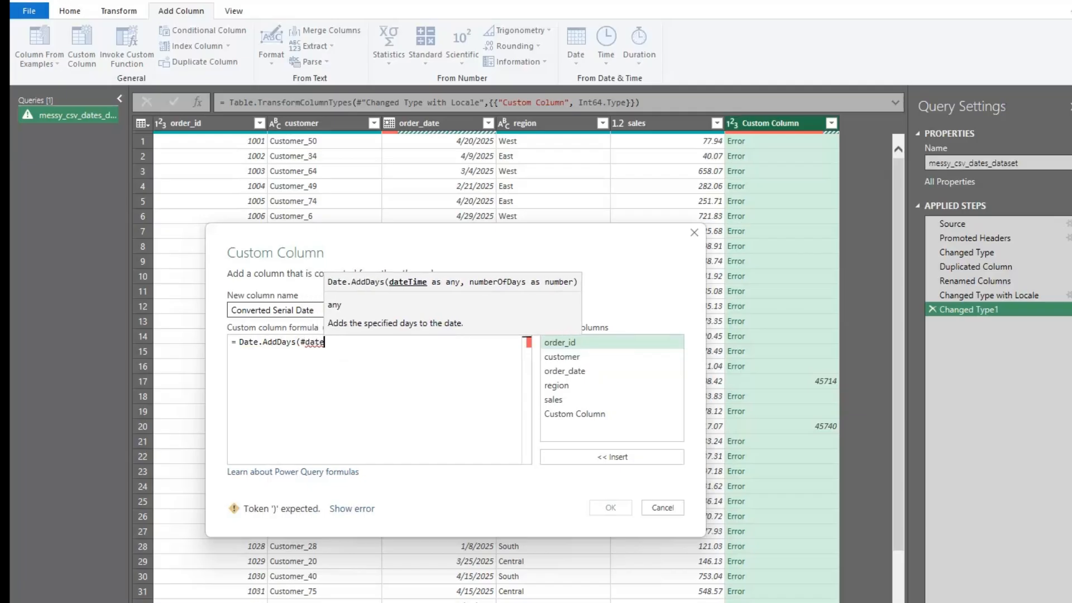
text(()
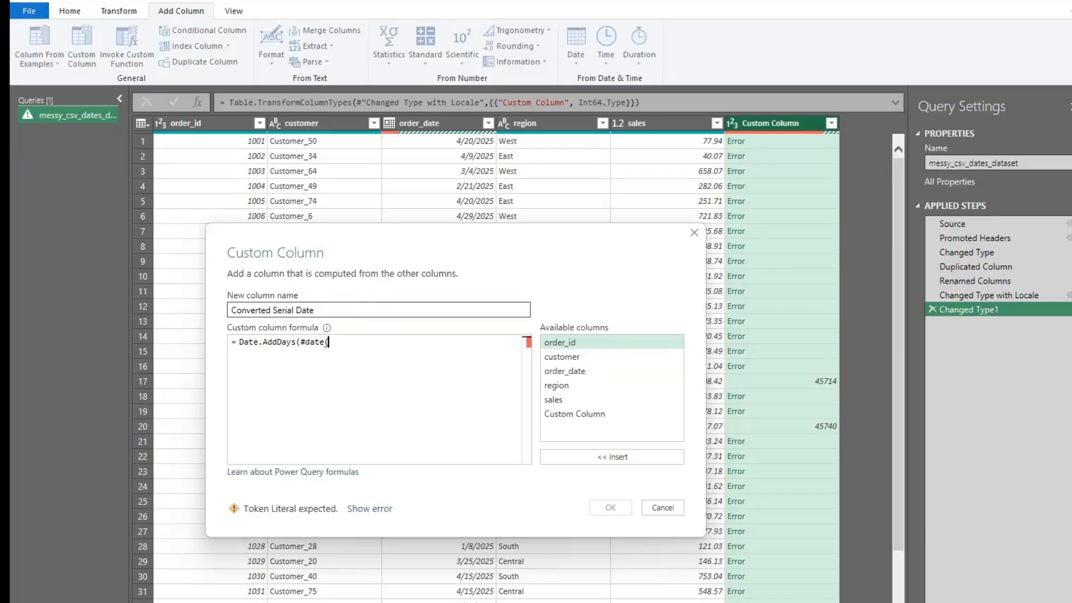
text(1899,)
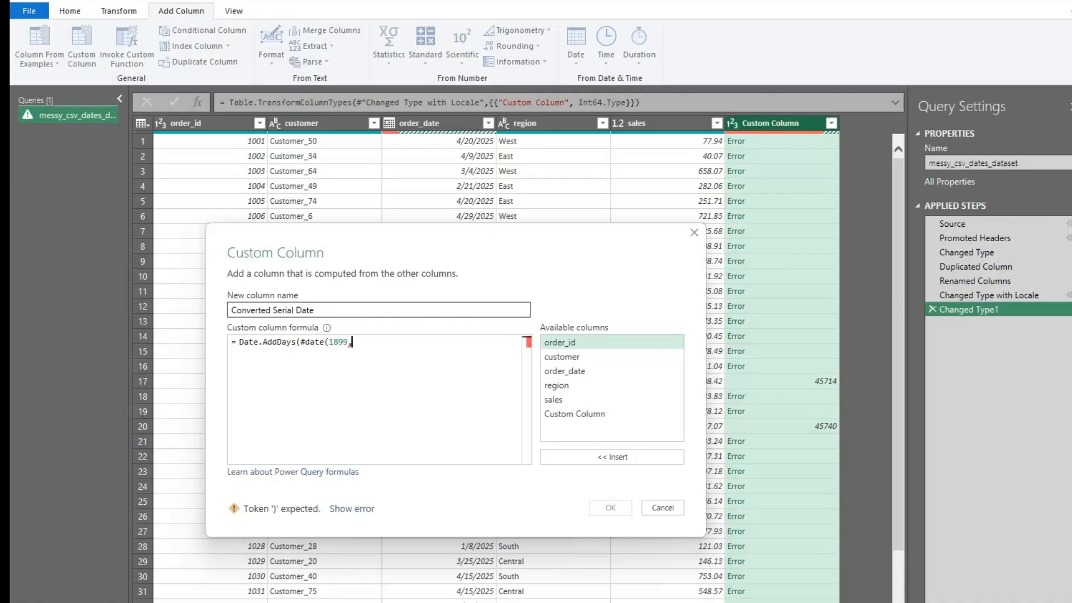
text(12,30),)
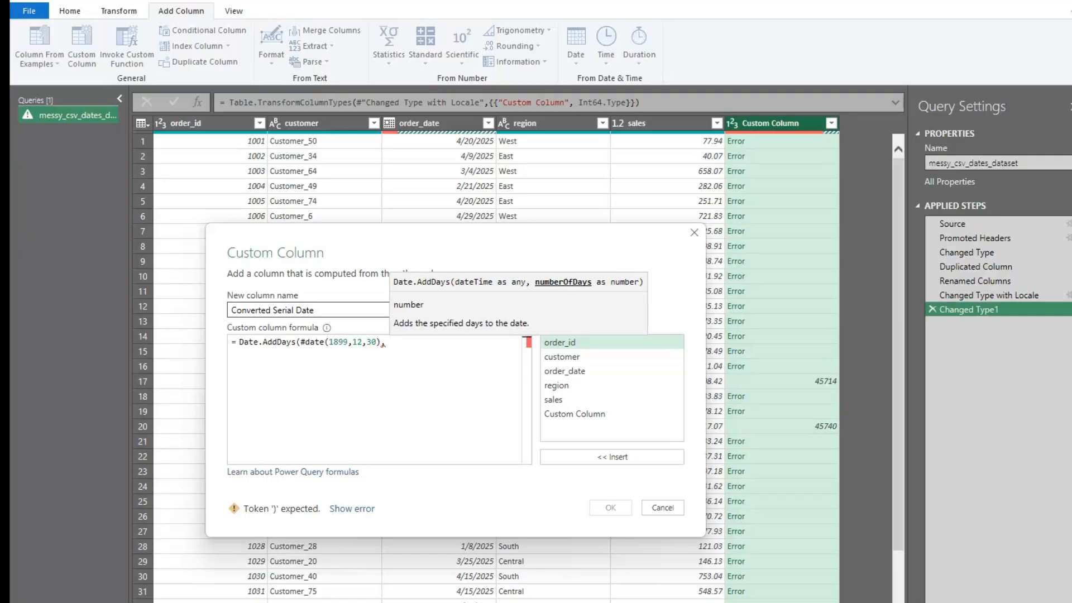
text( [)
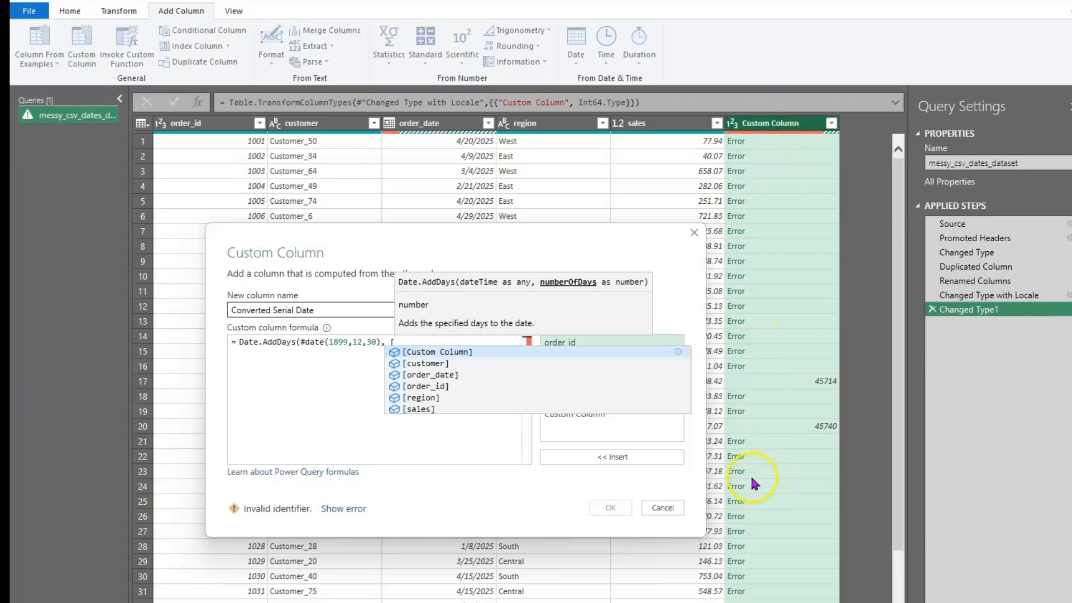
click(461, 352)
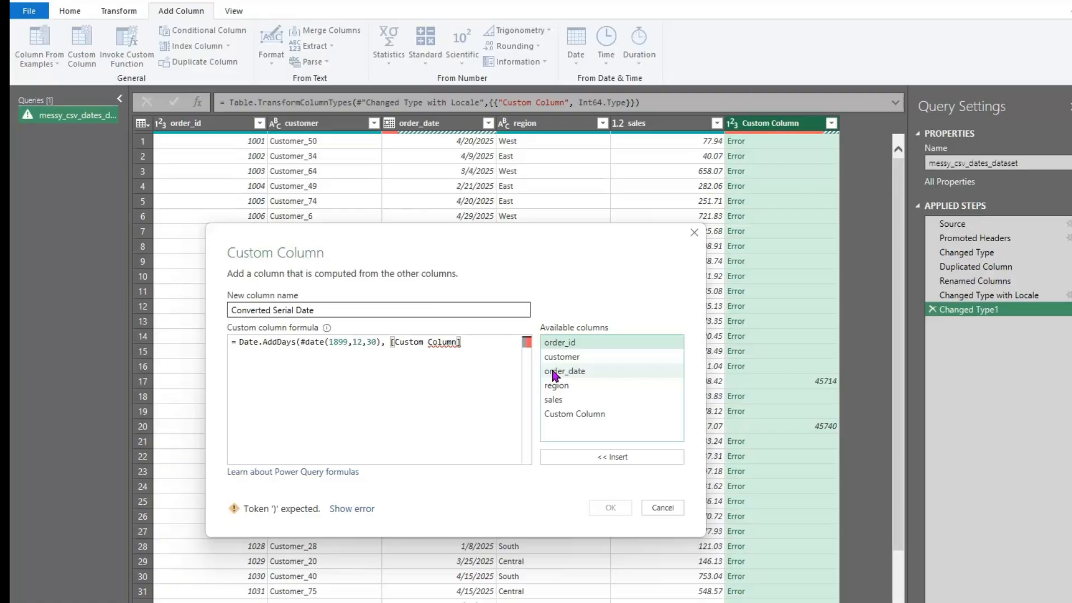
text())
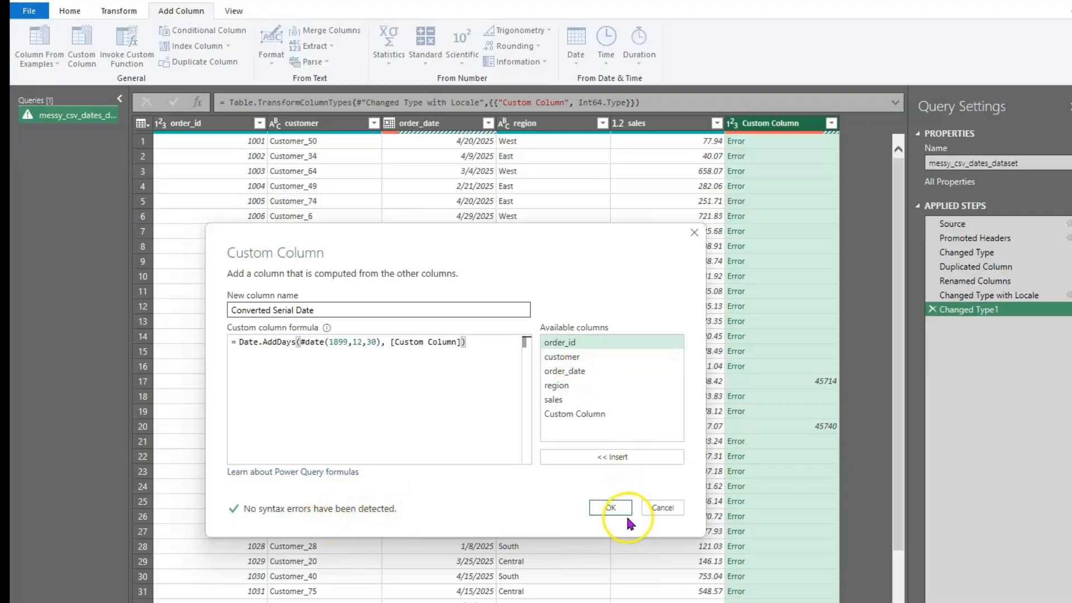
click(613, 505)
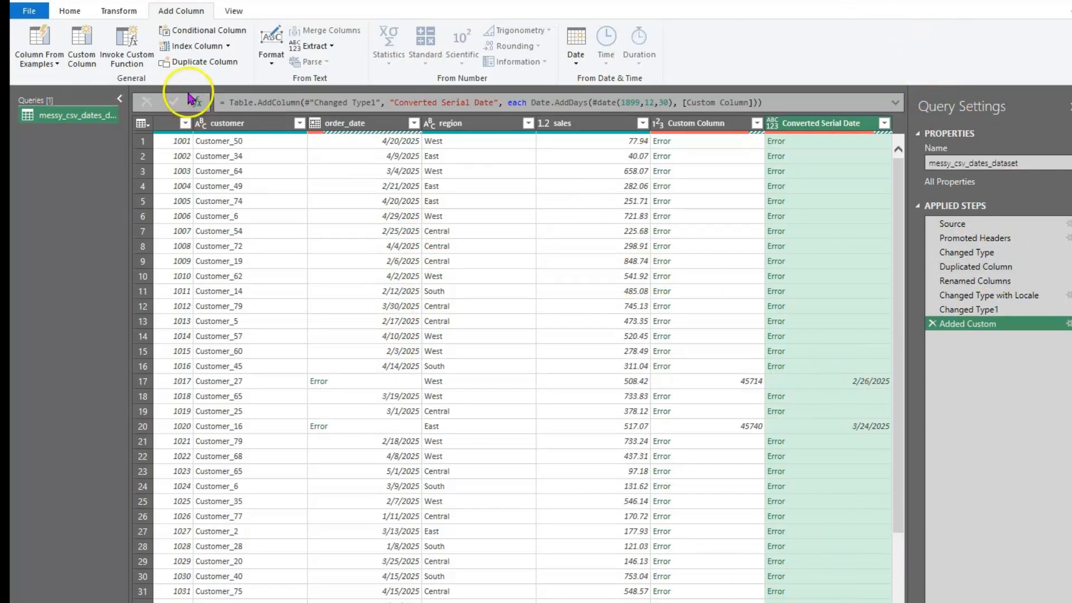
Add a FinalDate column with formula try [order_date] otherwise [Converted Serial Date]
click(80, 55)
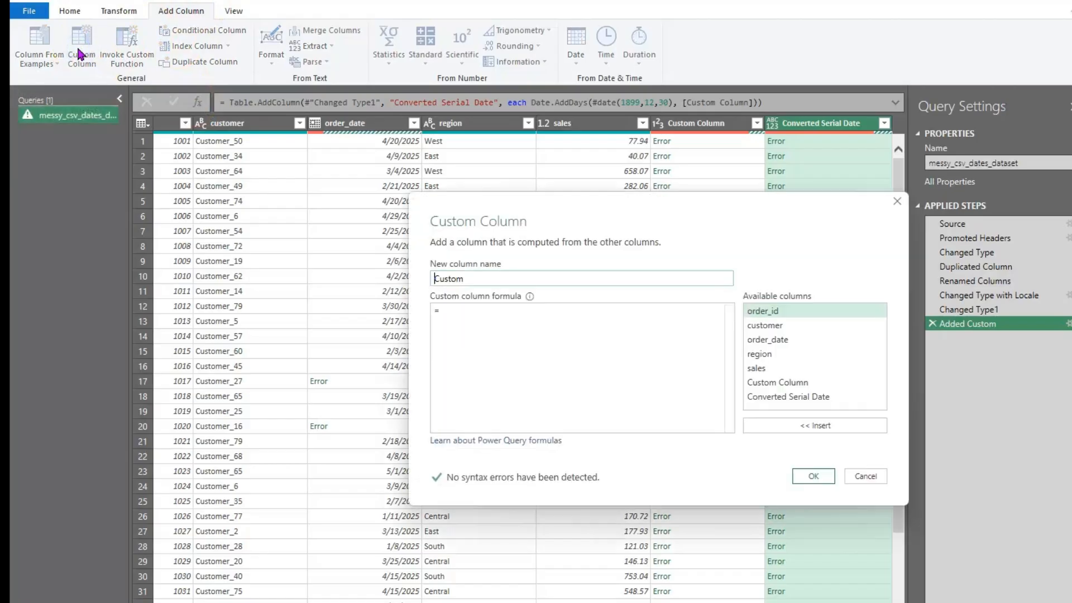
drag(715, 214, 479, 218)
double_click(226, 285)
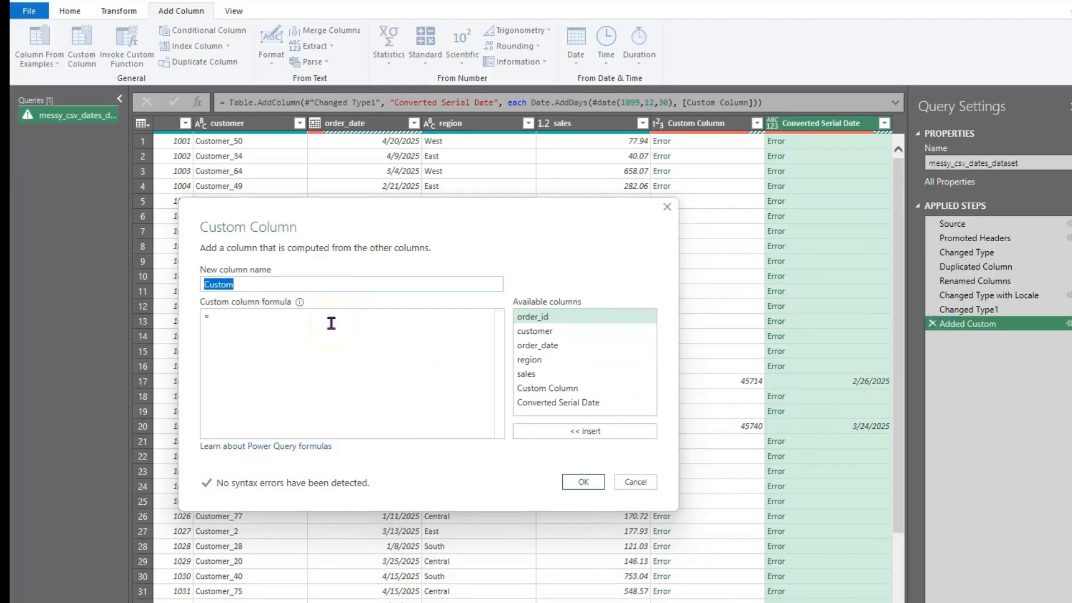
text(FinalDate)
click(239, 320)
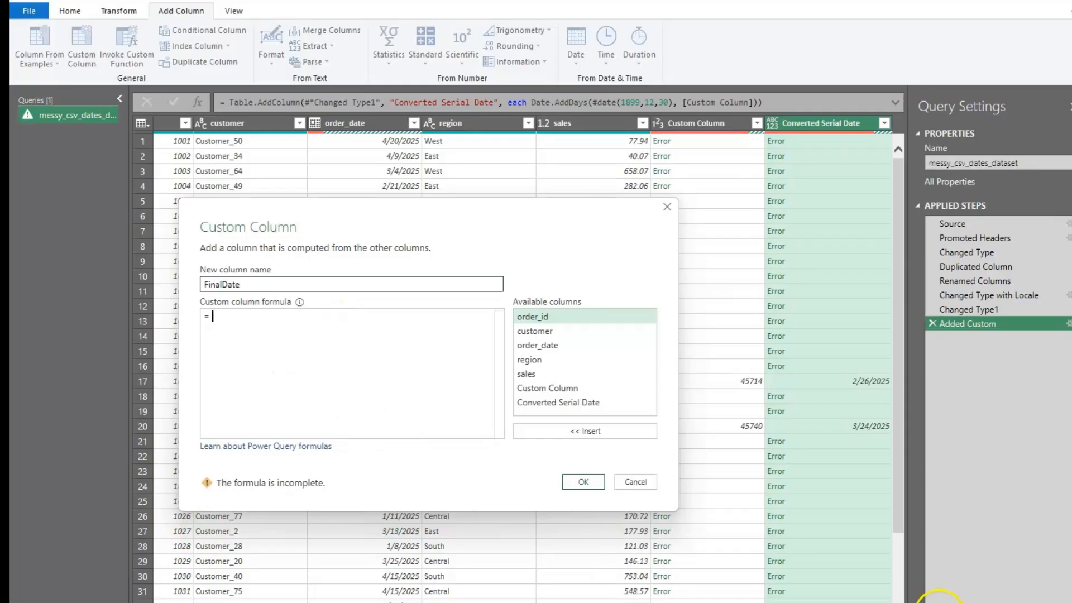
text(try[)
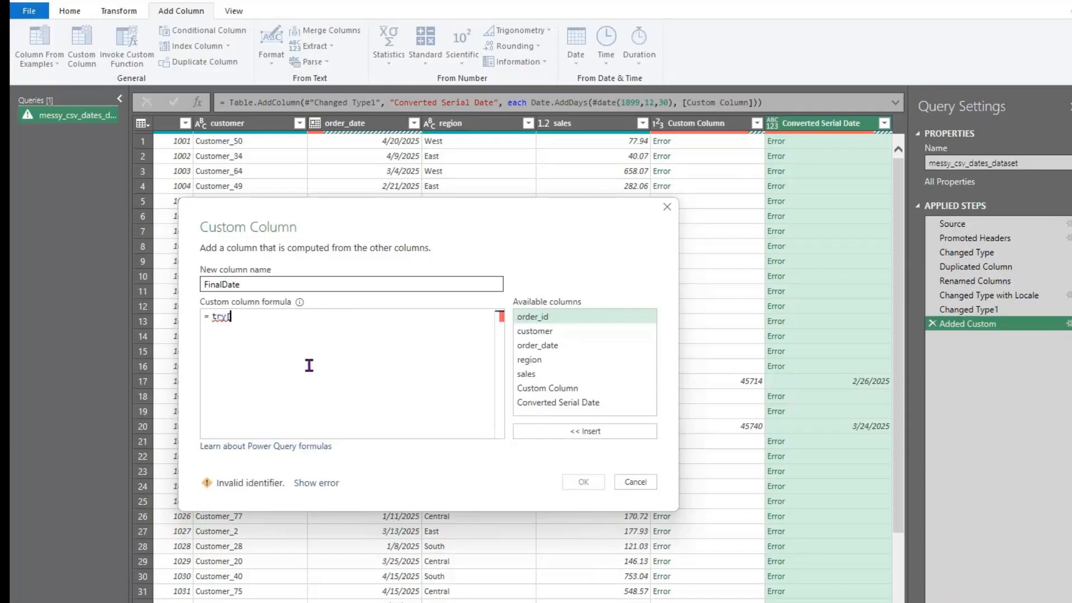
text(or)
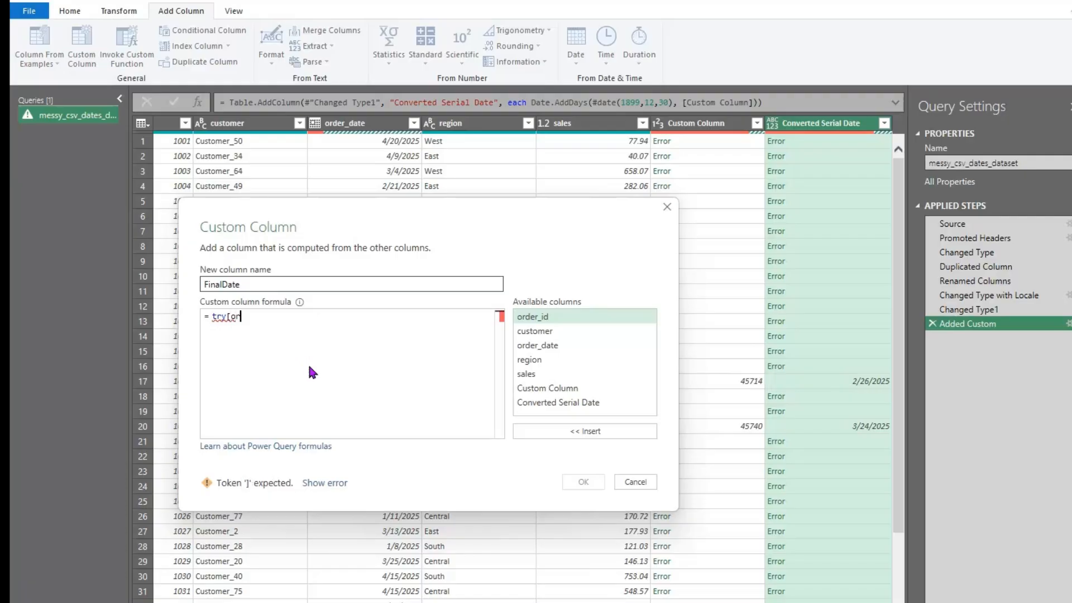
text(der_date]otherwise)
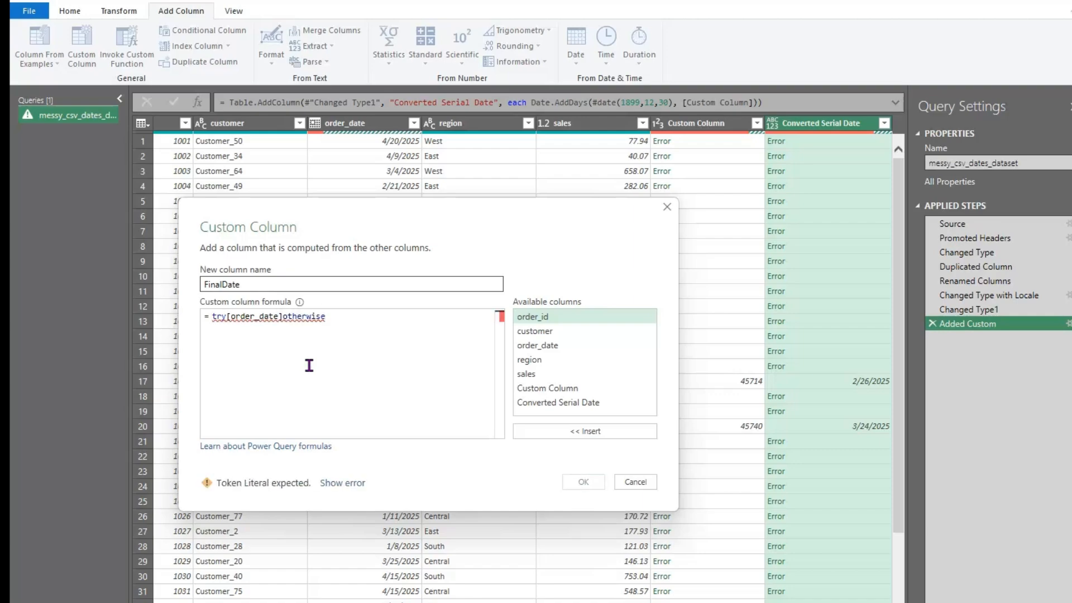
text([)
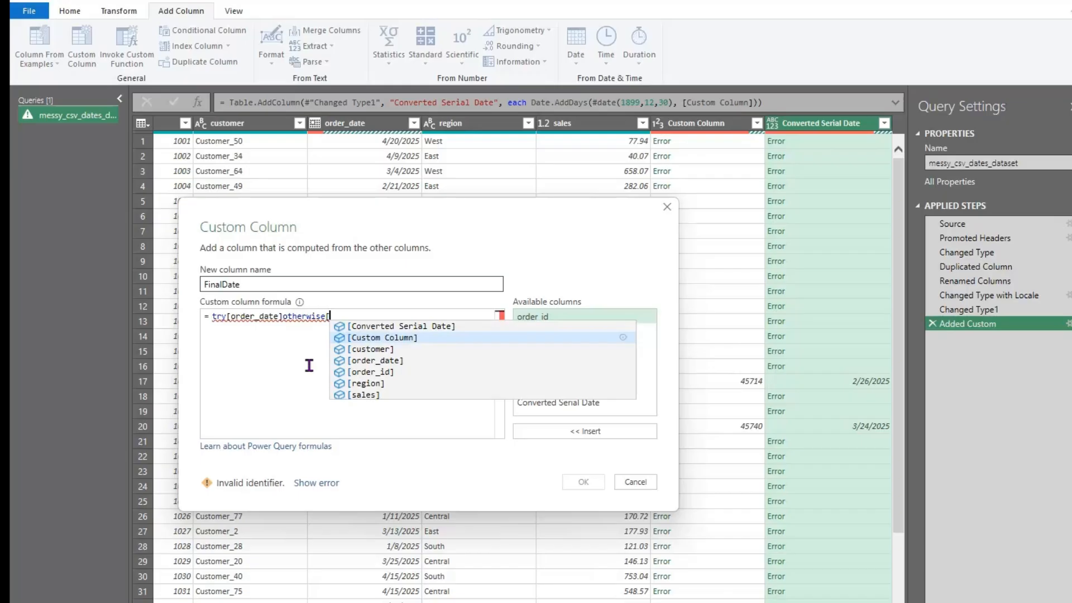
click(440, 330)
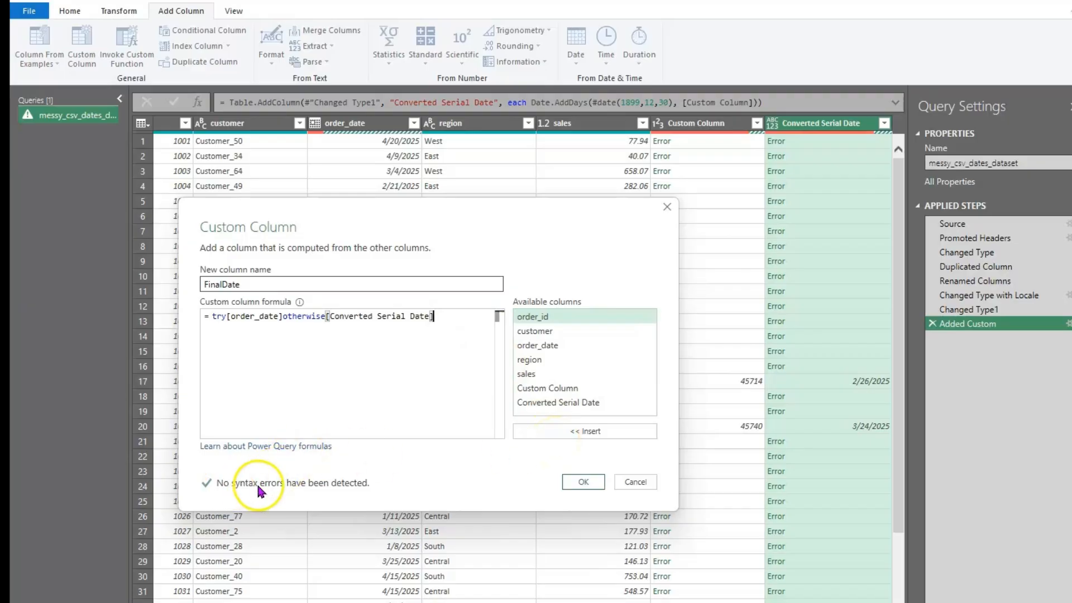
click(583, 482)
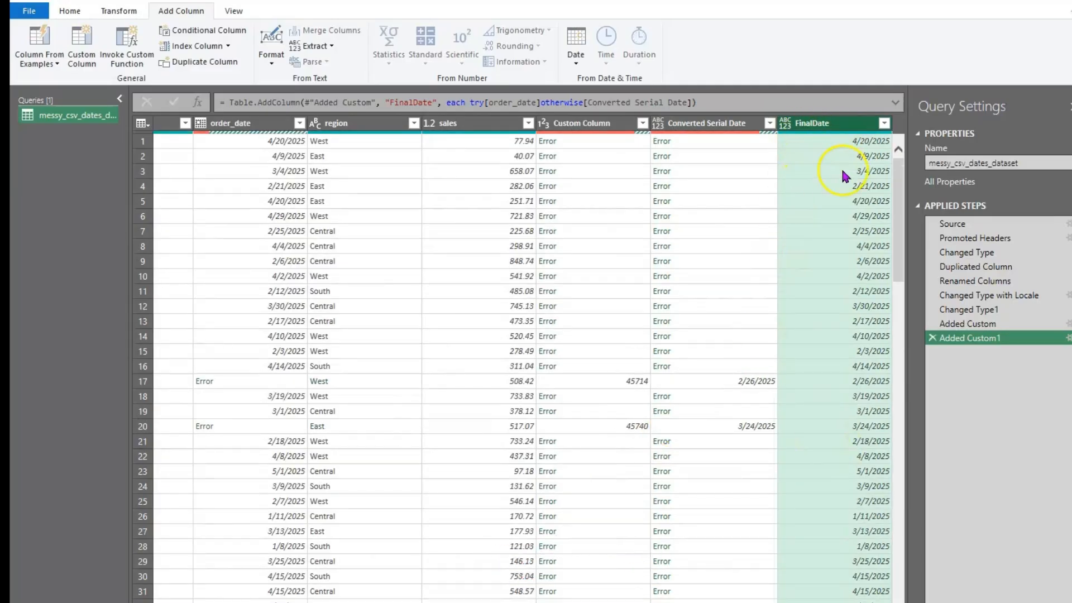
Check the FinalDate column, then Close & Load the query into a 250-row Excel table
scroll(843, 521, down, 4)
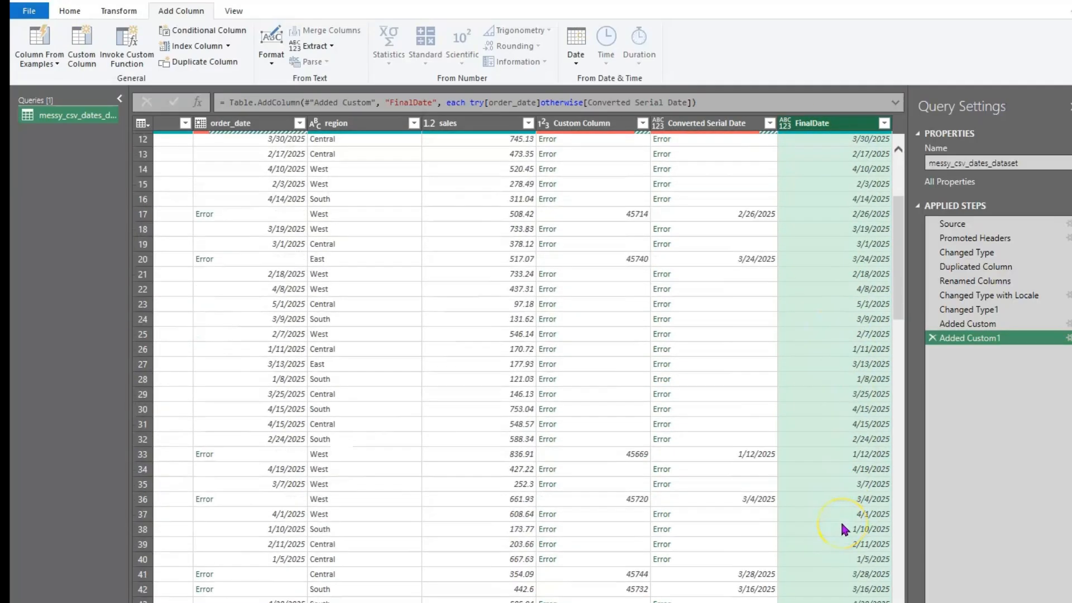
scroll(842, 528, up, 4)
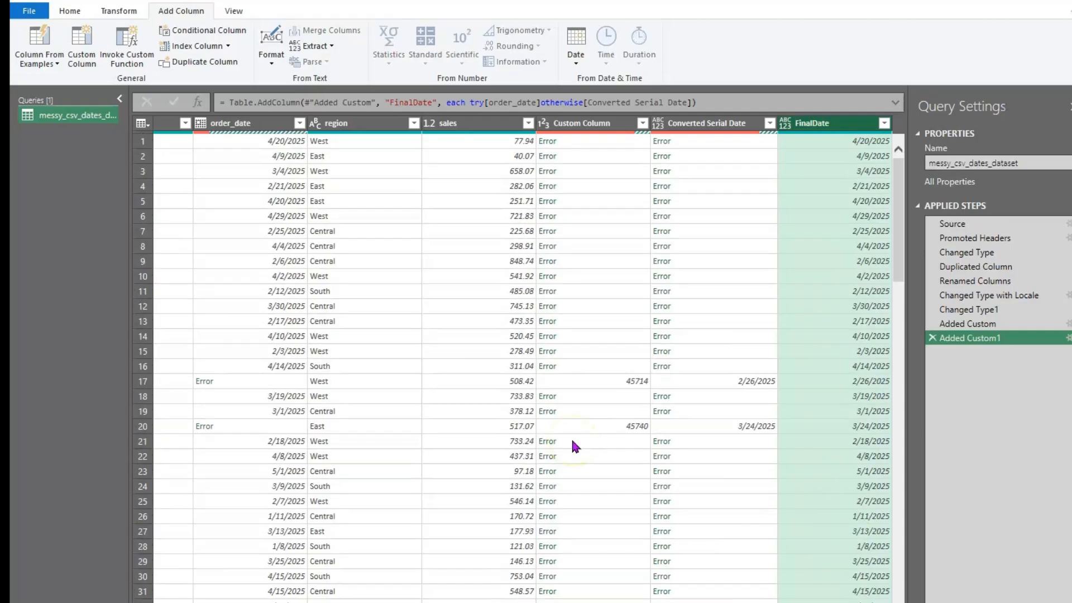
click(69, 12)
click(39, 64)
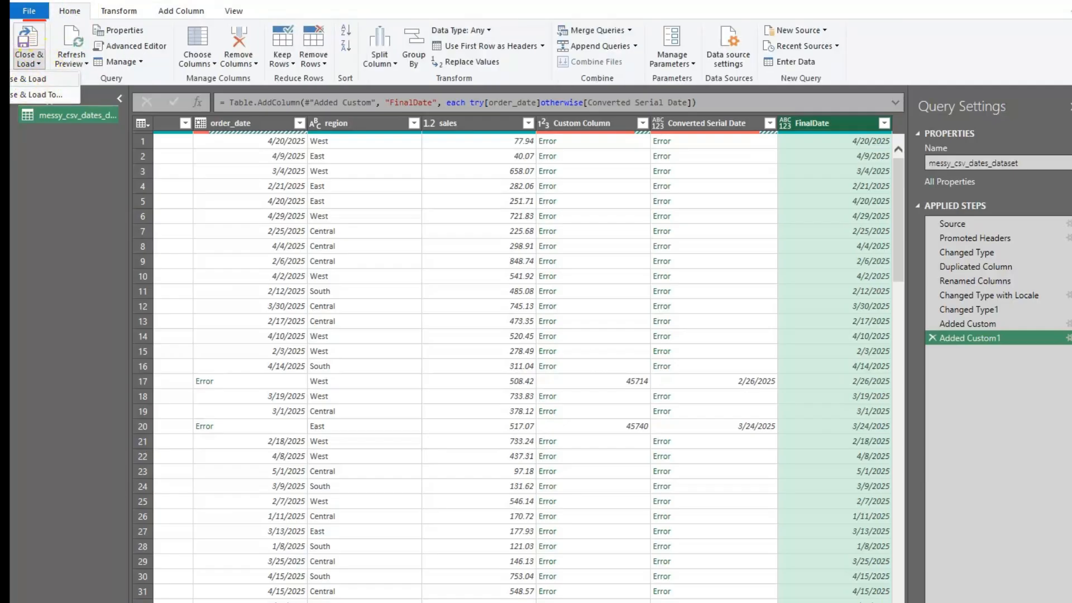
click(36, 82)
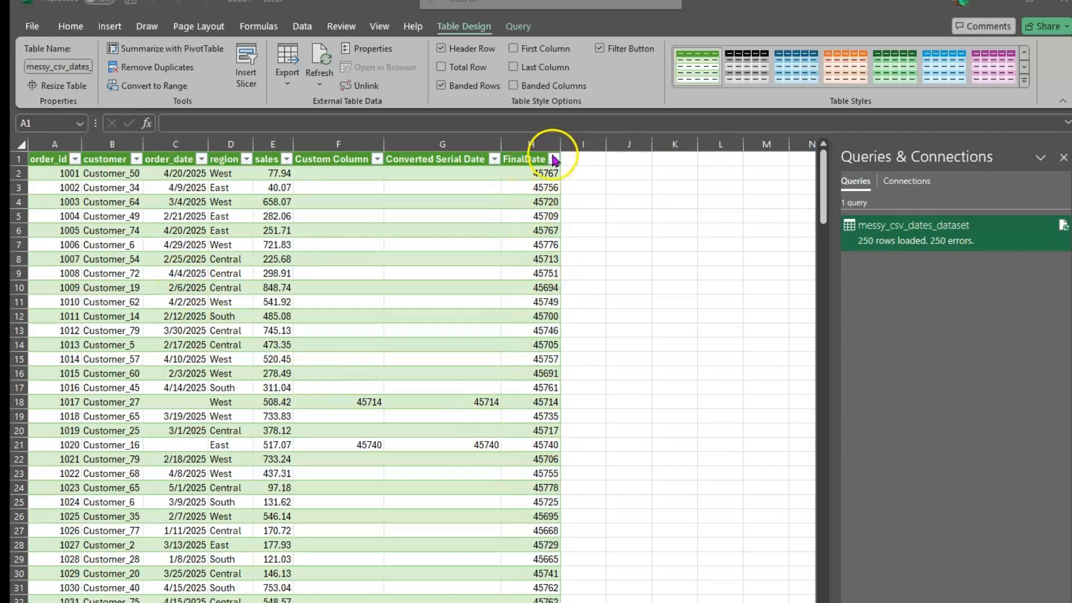
Format FinalDate (column H) as Long Date and widen it so dates like Sunday, April 20, 2025 show fully
drag(560, 151, 592, 150)
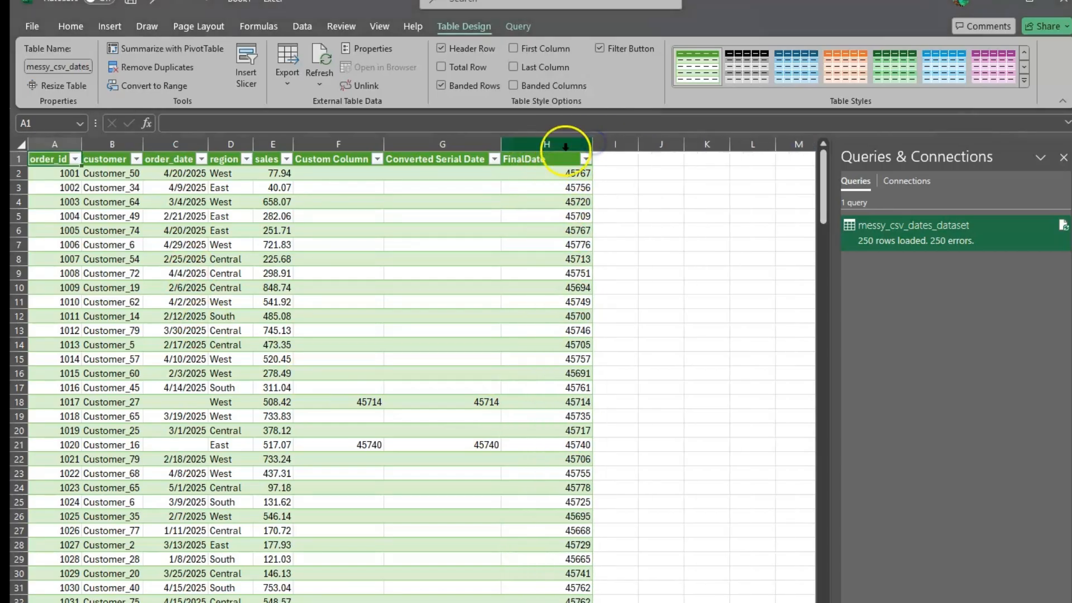
click(561, 144)
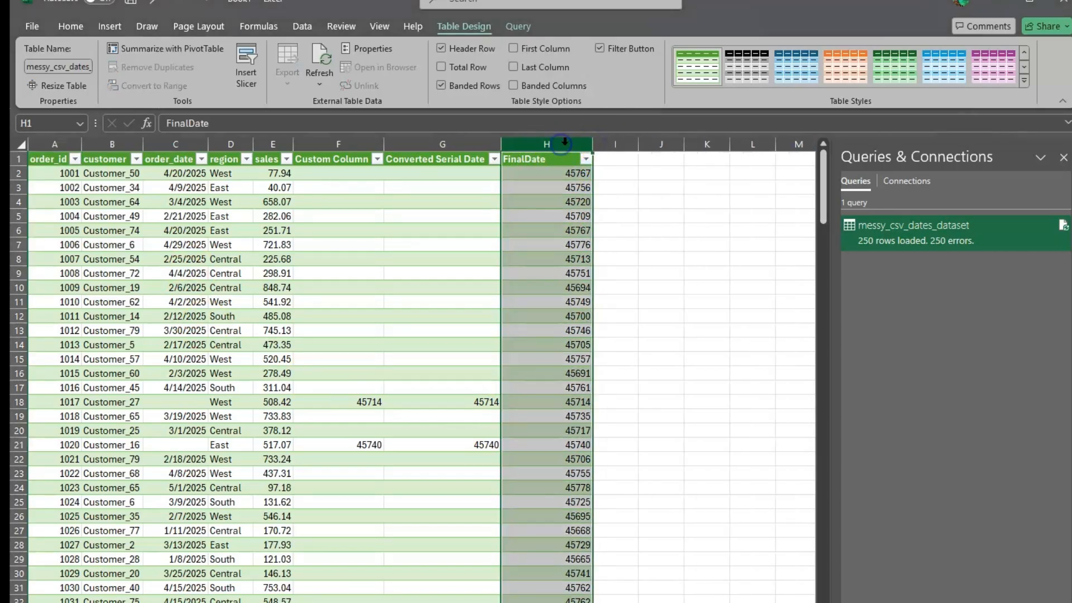
click(71, 27)
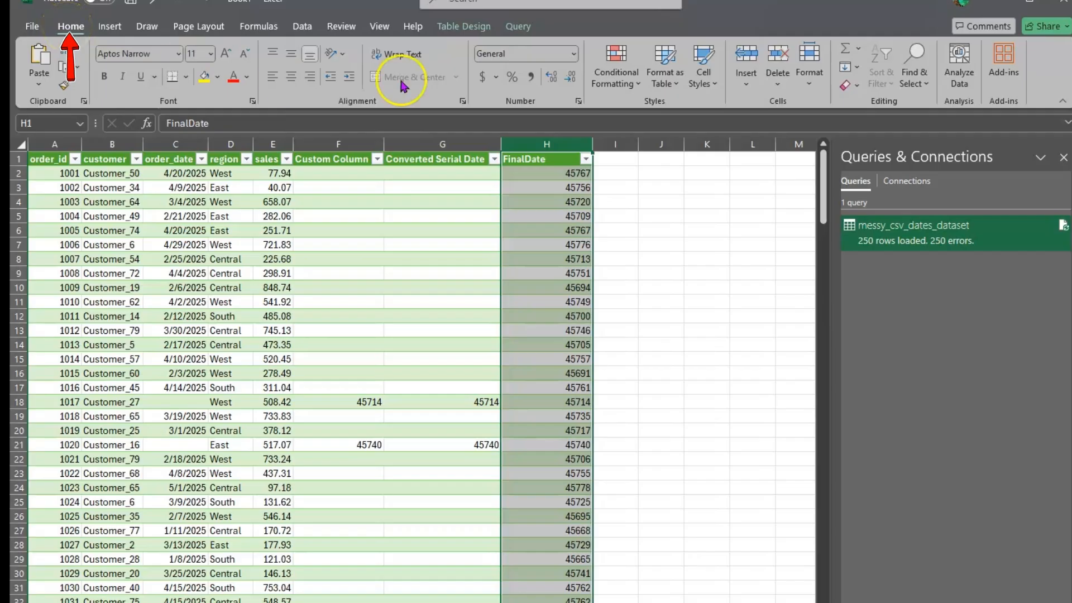
click(573, 54)
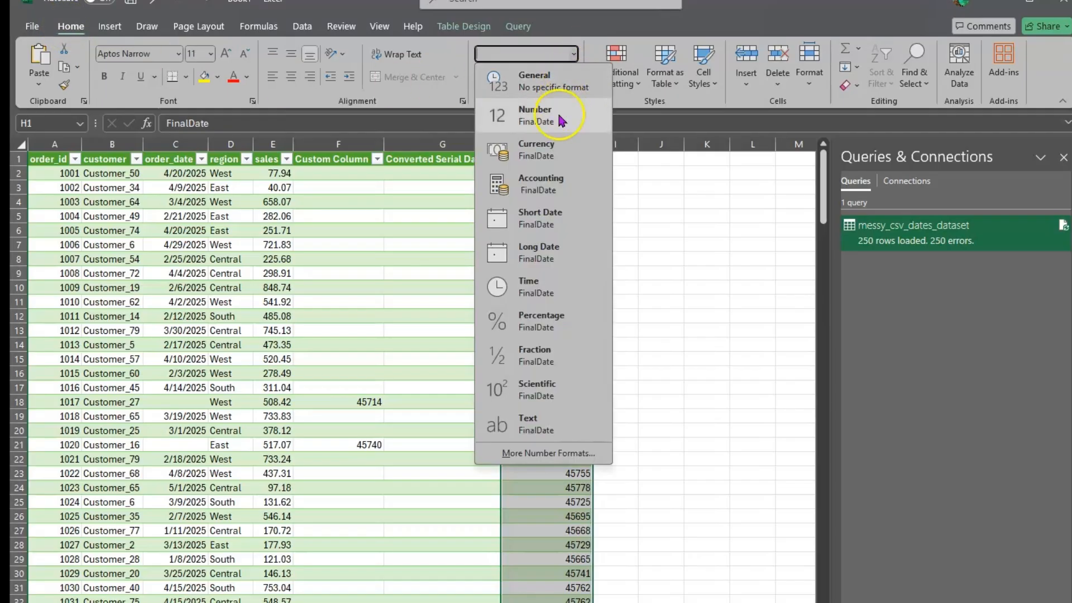
click(533, 230)
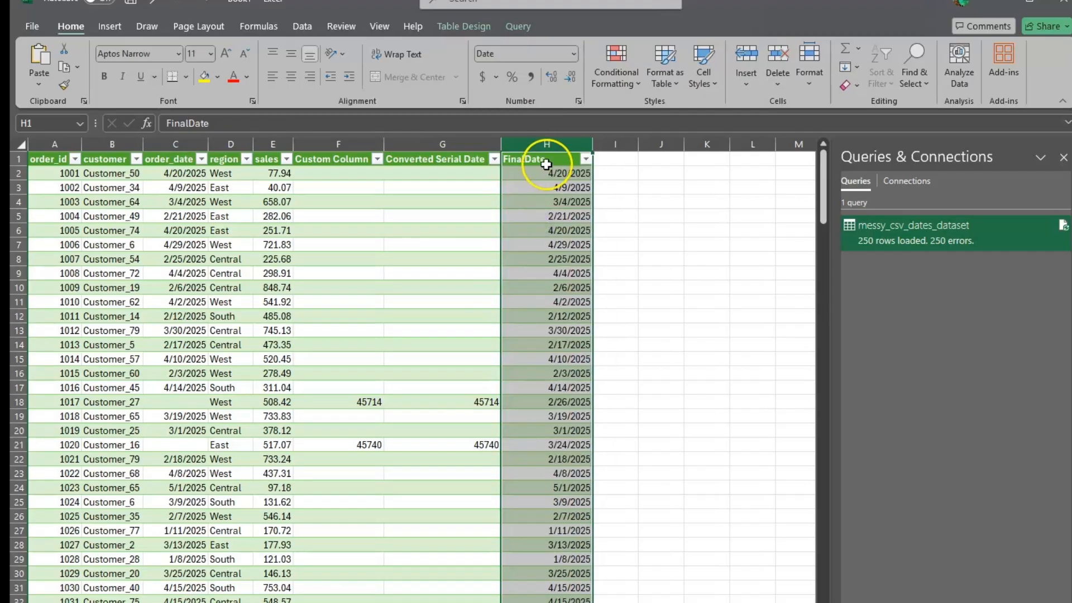
scroll(616, 557, down, 3)
scroll(616, 557, up, 3)
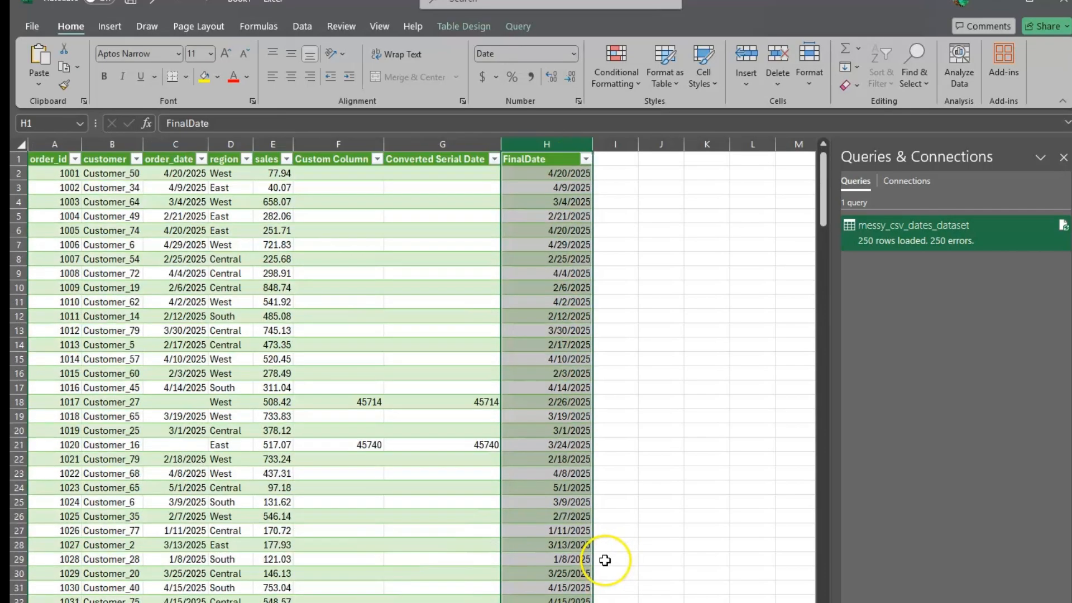
click(572, 58)
click(544, 258)
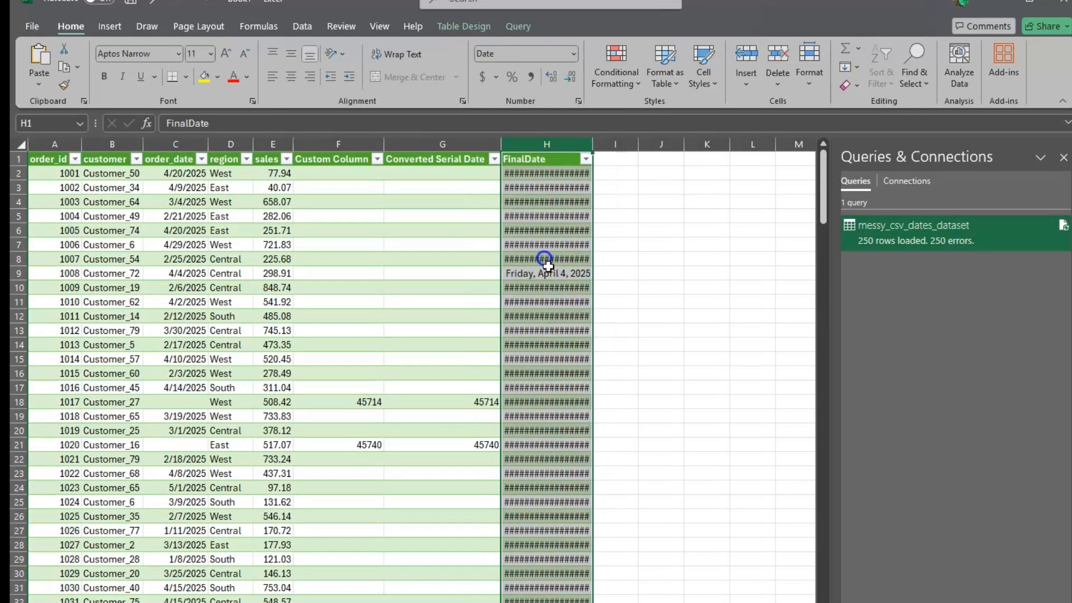
drag(592, 144, 656, 145)
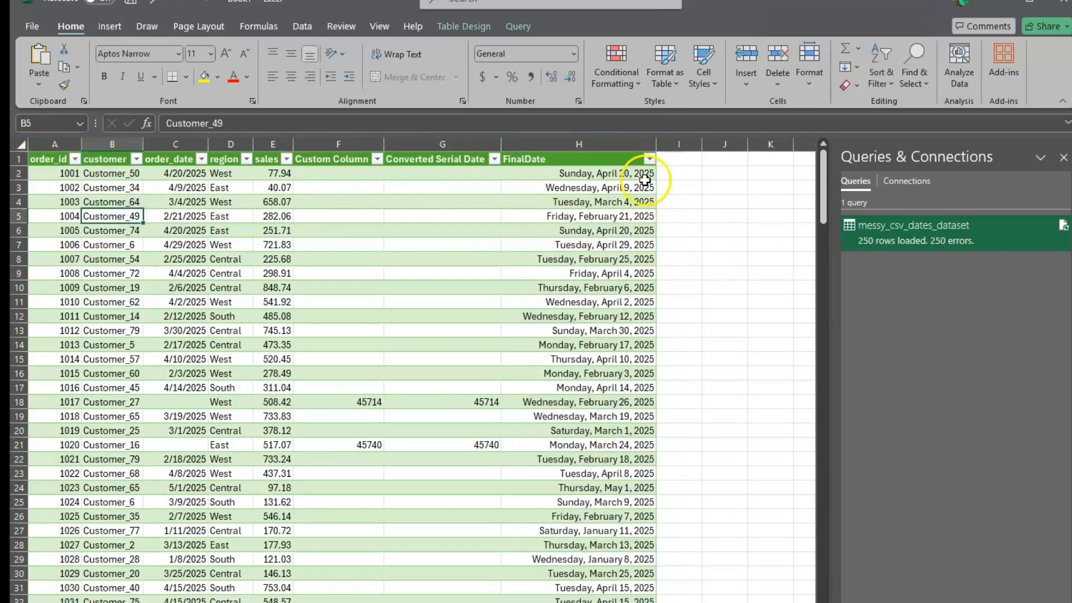
Sort the table by FinalDate oldest to newest, starting at Wednesday, January 1, 2025, and verify the order
click(648, 159)
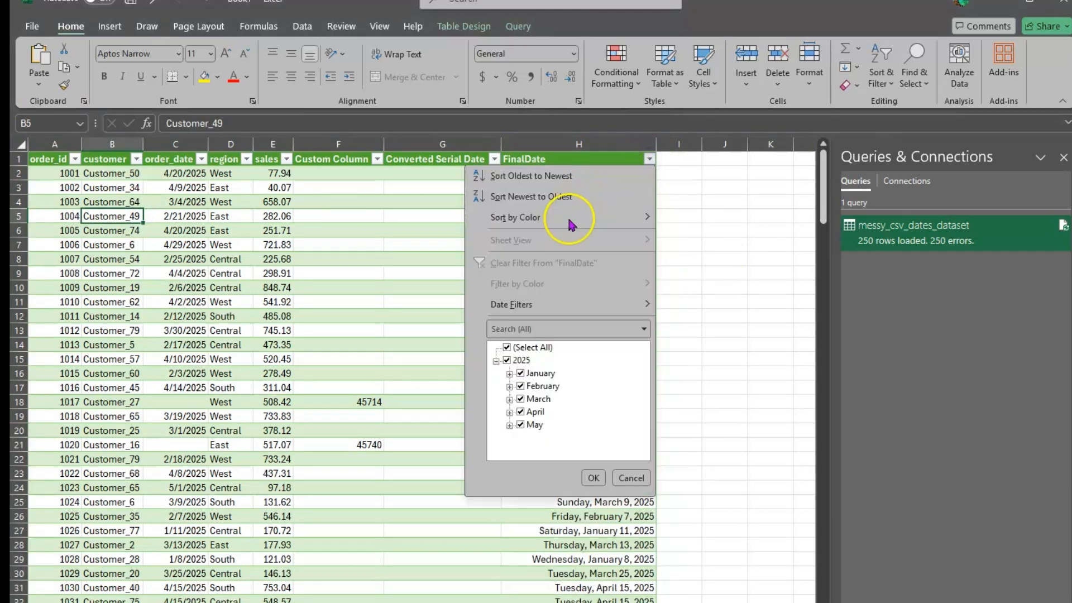
click(562, 177)
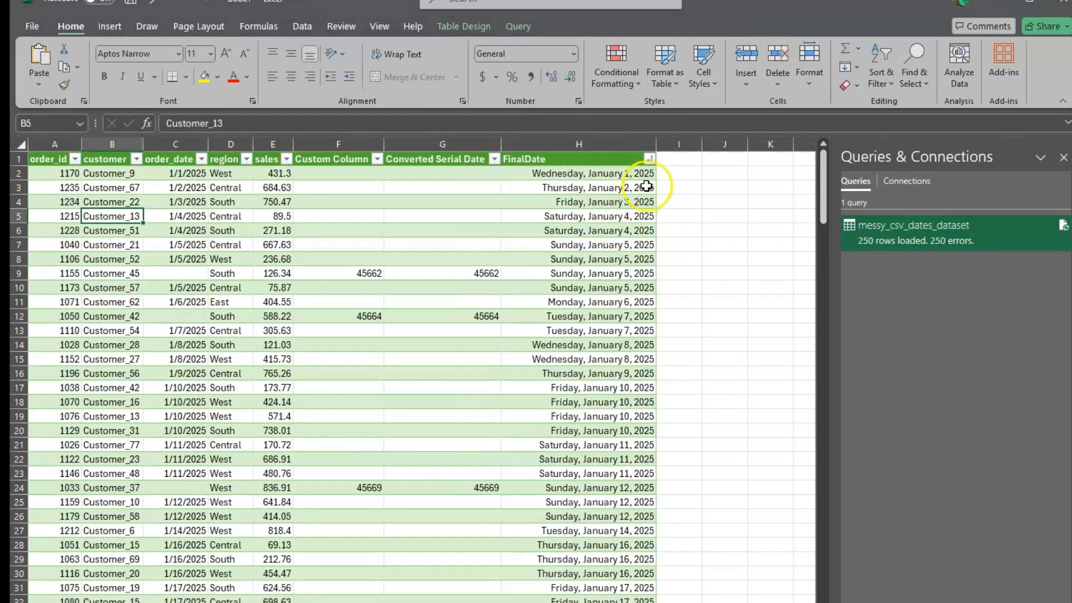
scroll(642, 491, down, 14)
scroll(643, 493, down, 12)
scroll(643, 493, up, 13)
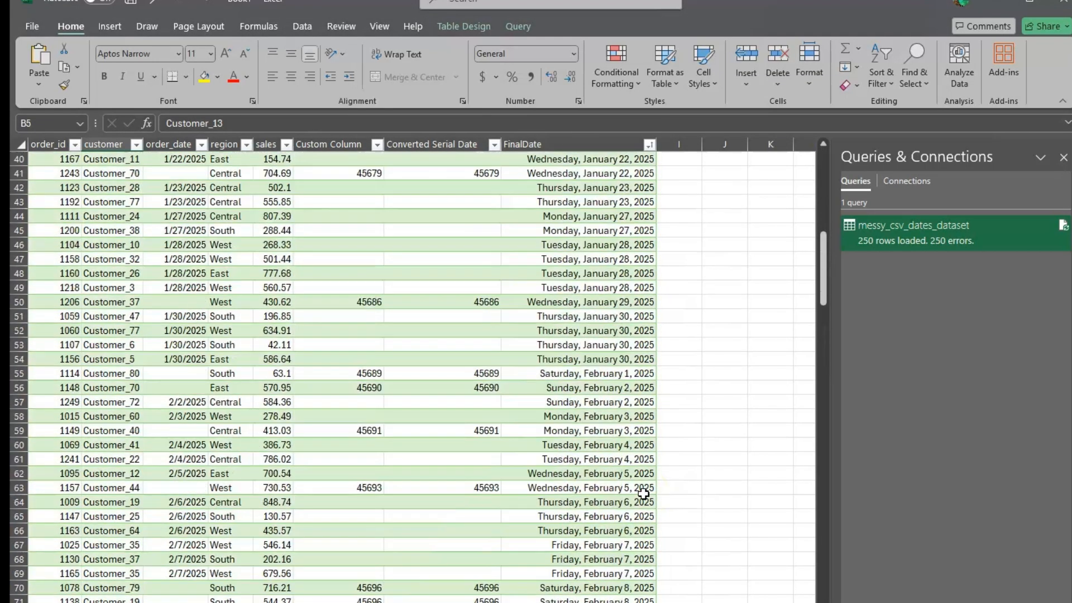
scroll(643, 494, up, 13)
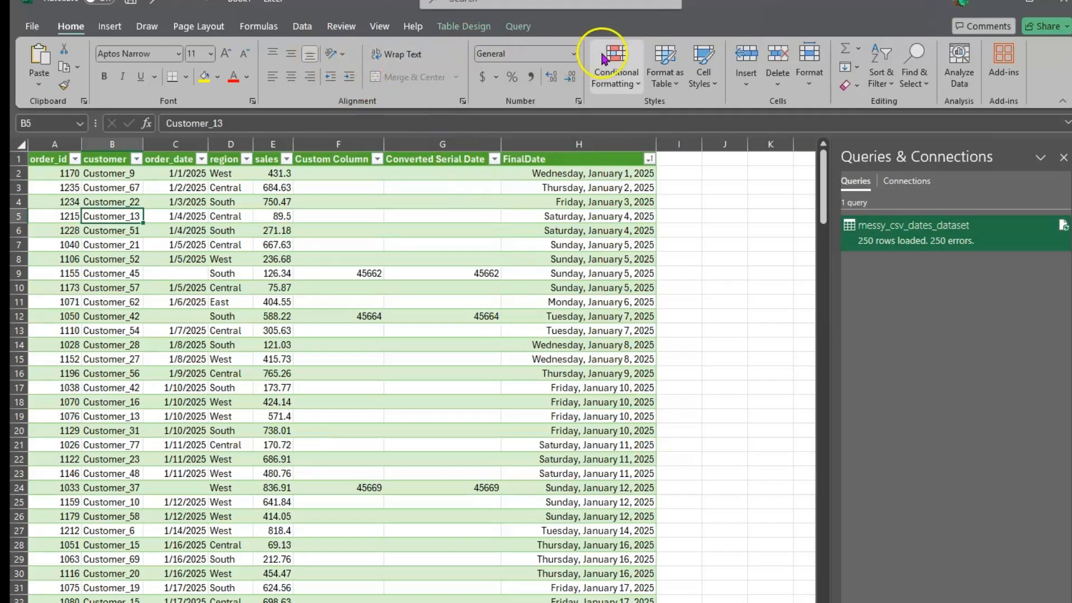
Run Refresh All so the 250-row FinalDate table reloads from its source
click(300, 29)
click(300, 29)
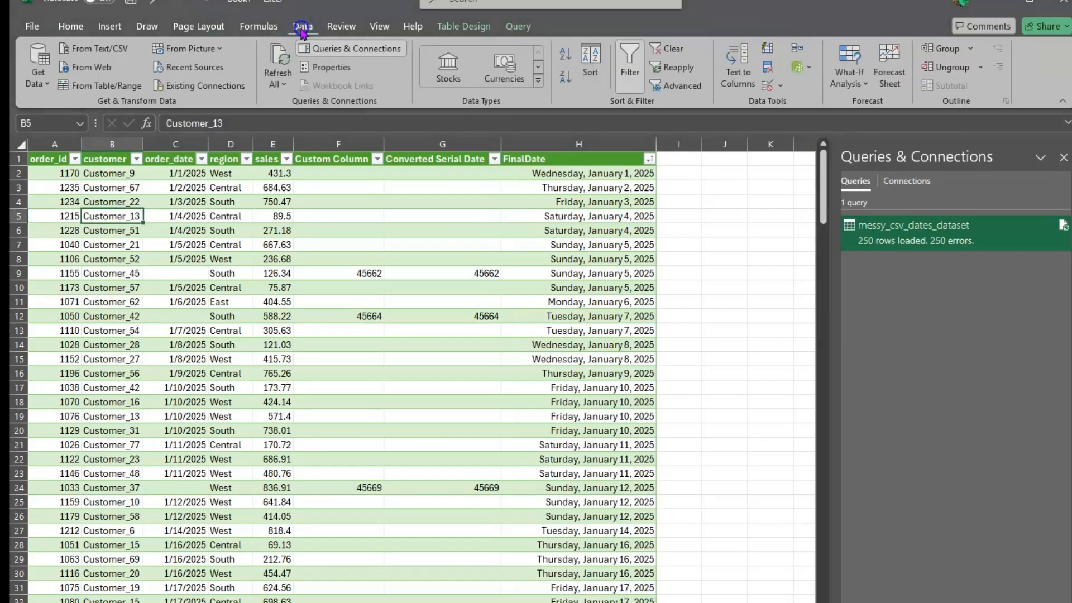
click(278, 64)
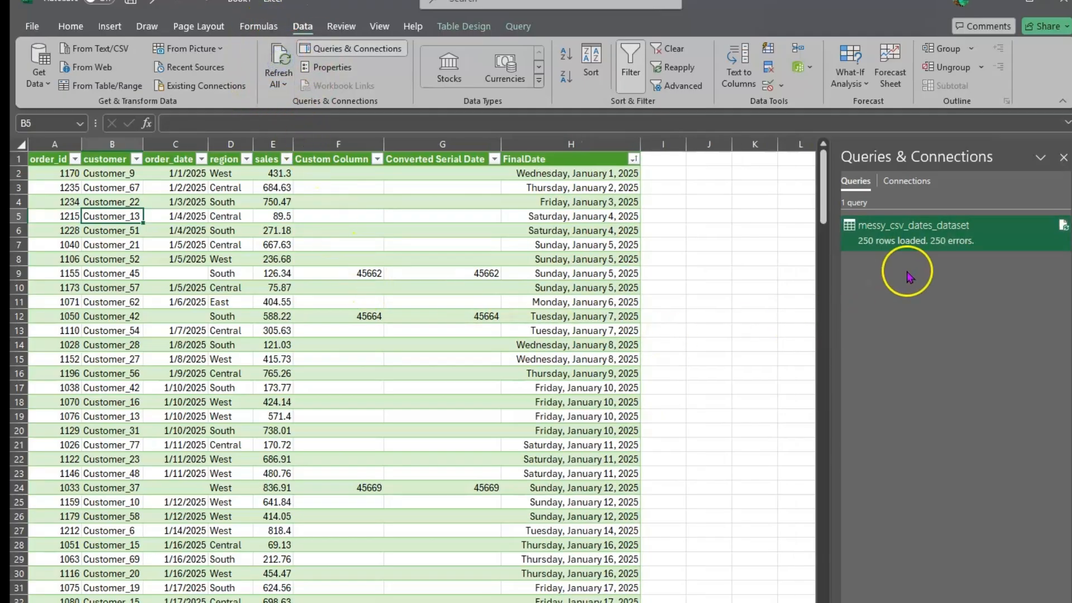